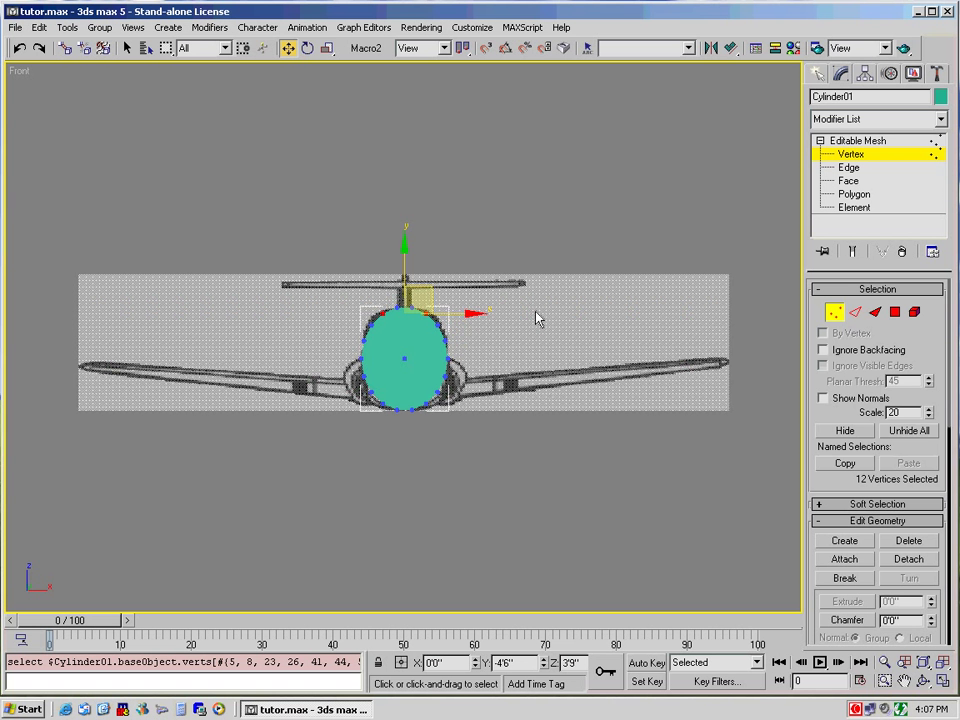
- Scale the upper vertex rows of the cylinder horizontally so its cross-section matches the front blueprint's fuselage outline
left_click(326, 48)
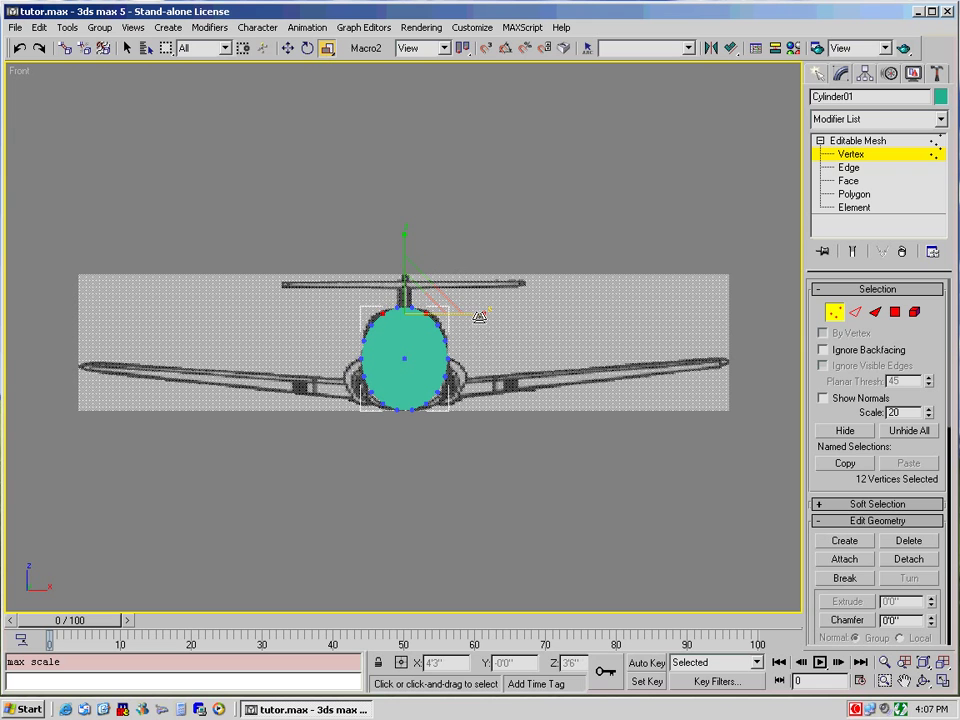
left_click_drag(479, 317, 535, 334)
left_click_drag(346, 321, 495, 328)
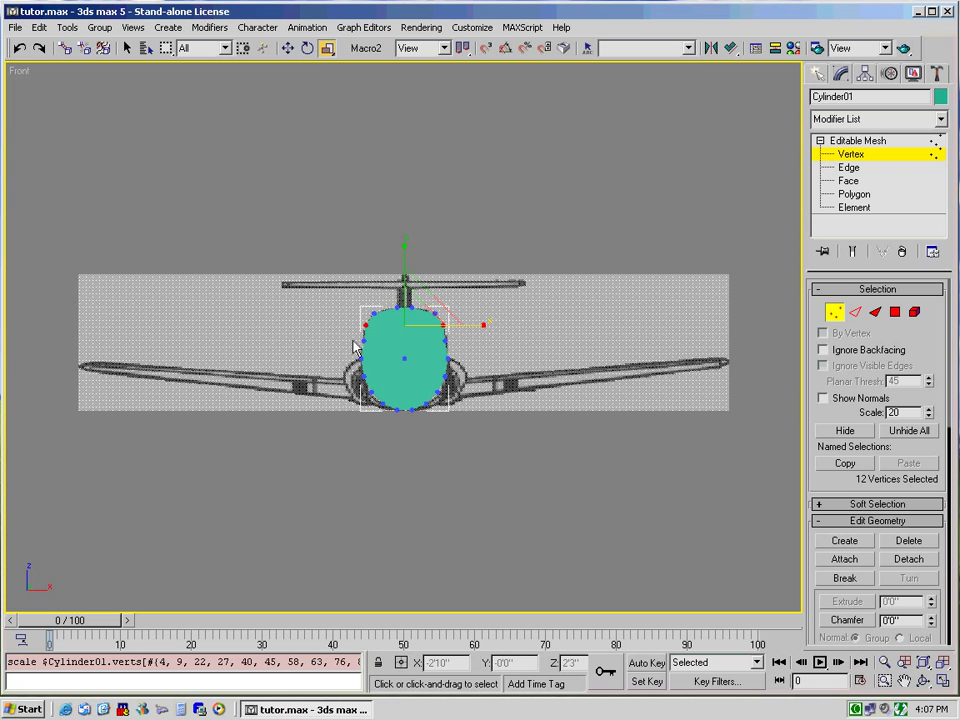
left_click_drag(354, 340, 452, 346)
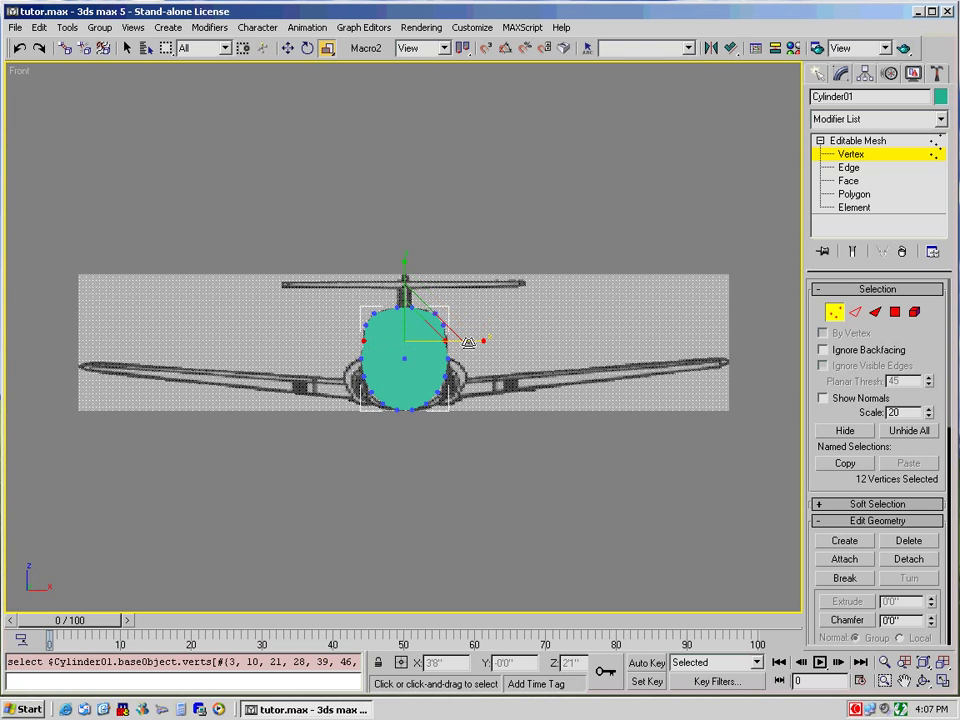
left_click_drag(334, 334, 485, 343)
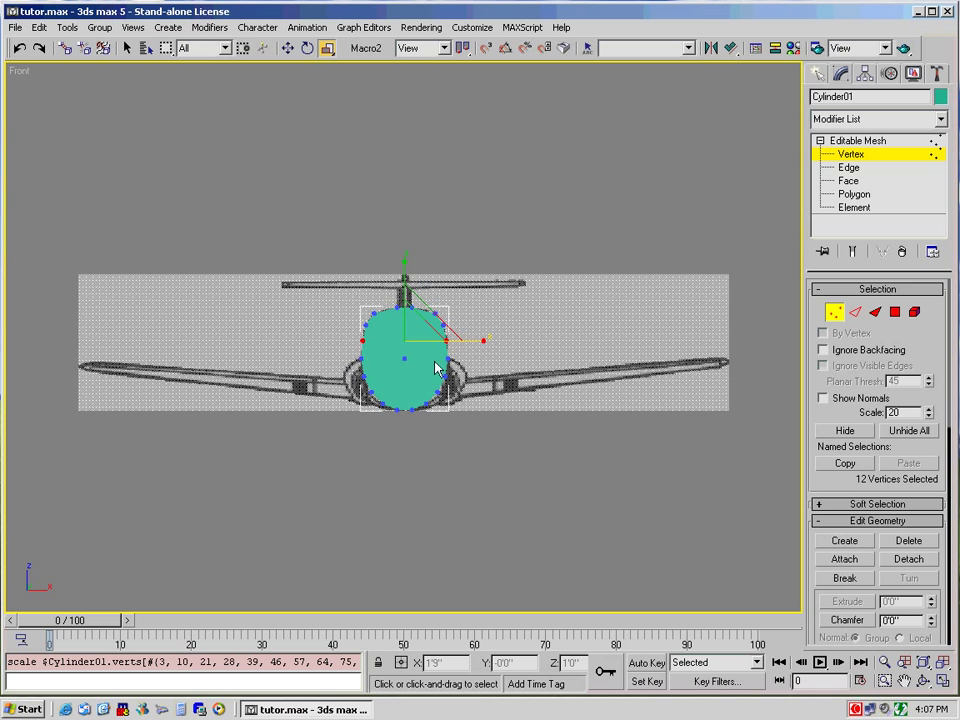
- Scale the lower vertex rows horizontally to match the fuselage underside in the front blueprint, and clear the vertex selection
left_click_drag(346, 373, 485, 391)
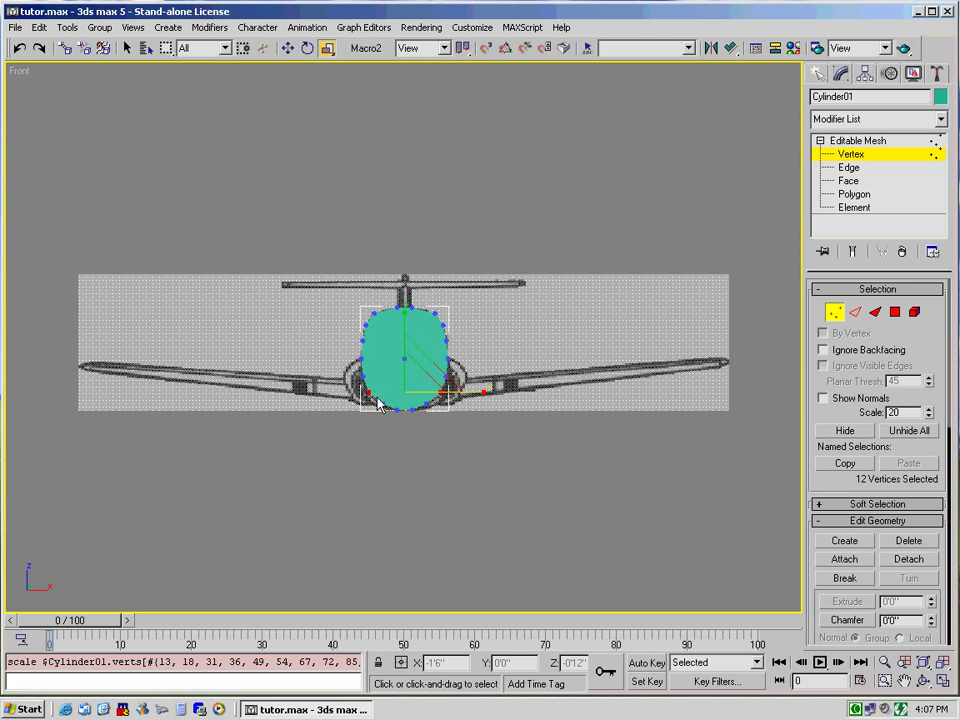
left_click_drag(438, 410, 518, 446)
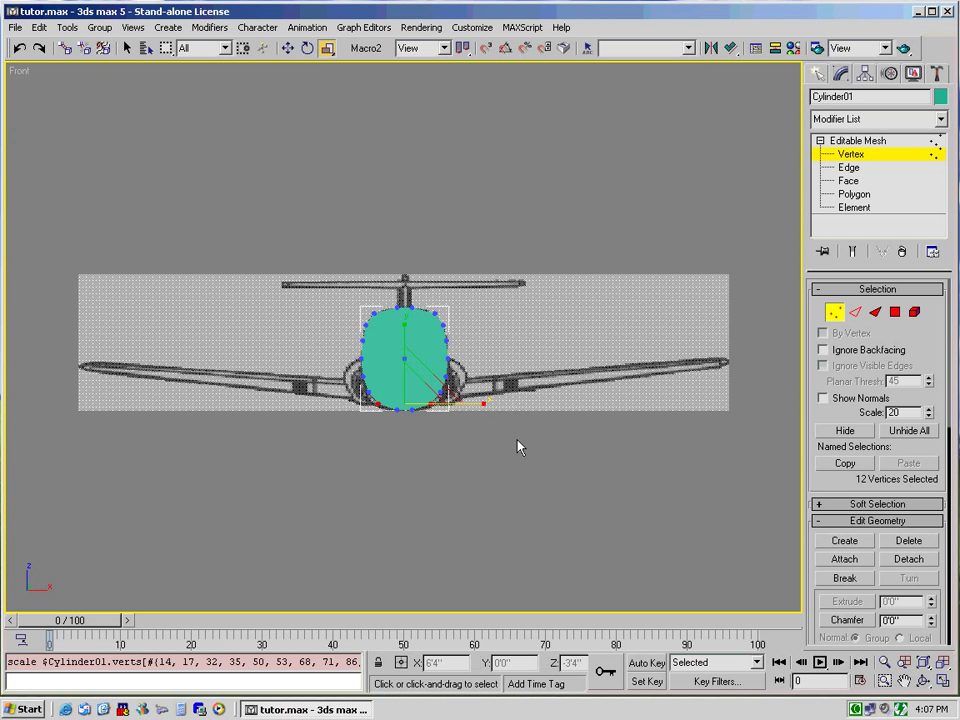
left_click(518, 446)
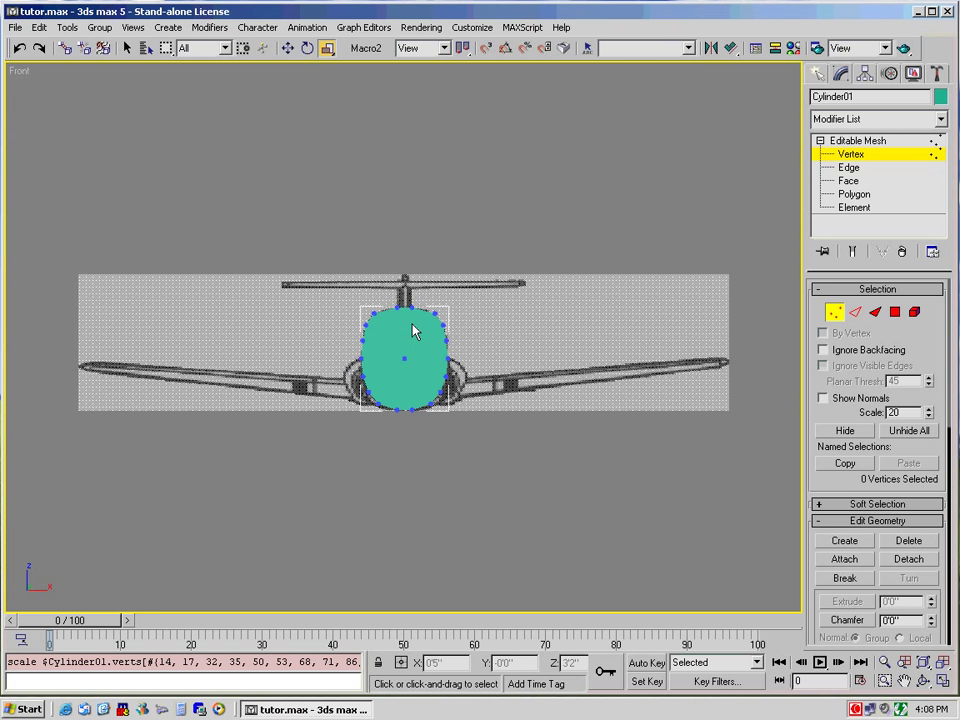
- Switch to the Left view and select the cylinder's first three vertex rings one after another to examine their spacing along the fuselage
key("l")
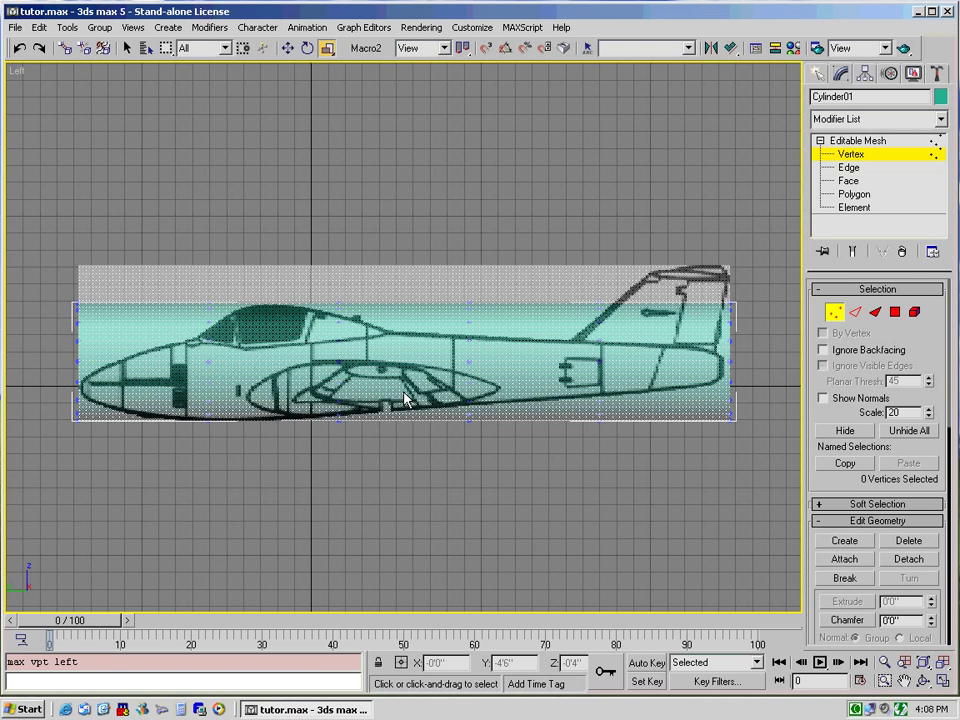
left_click_drag(48, 325, 139, 484)
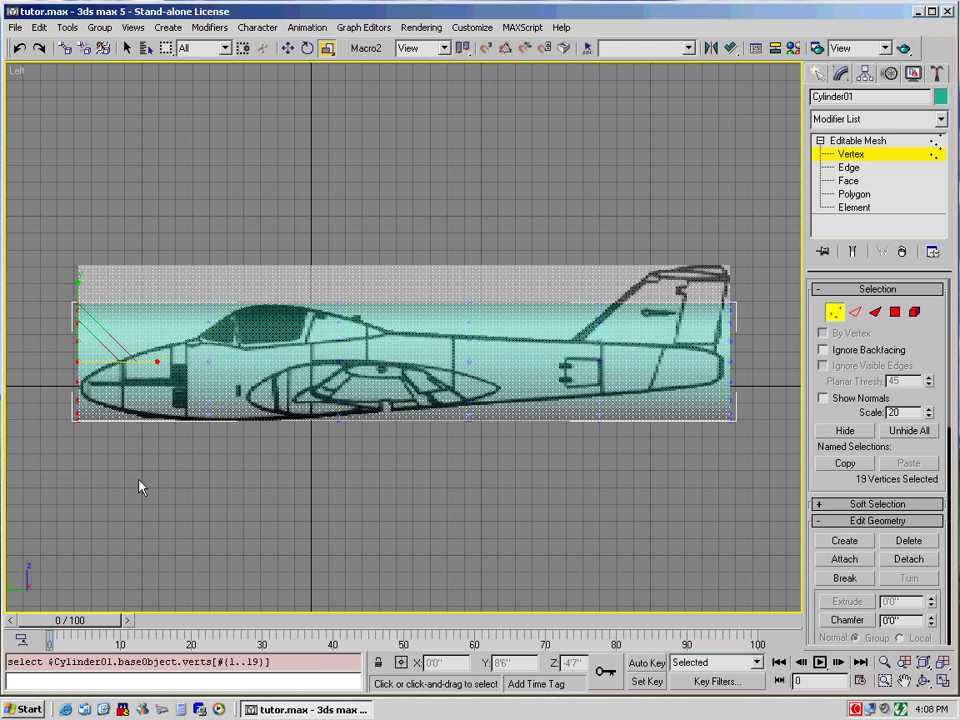
left_click_drag(186, 285, 250, 487)
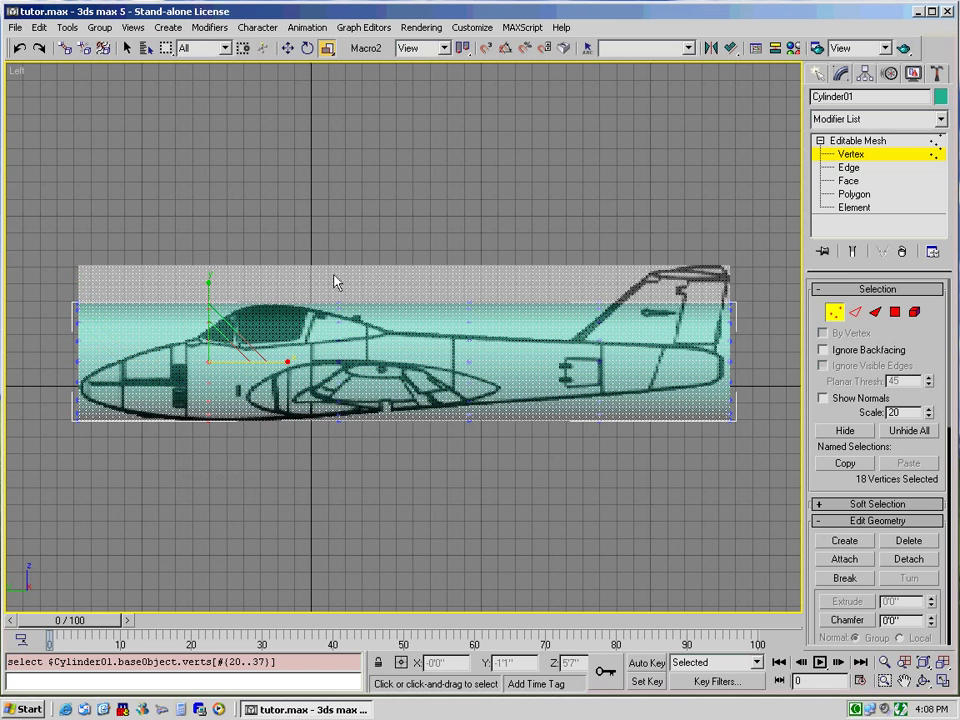
left_click_drag(317, 285, 371, 531)
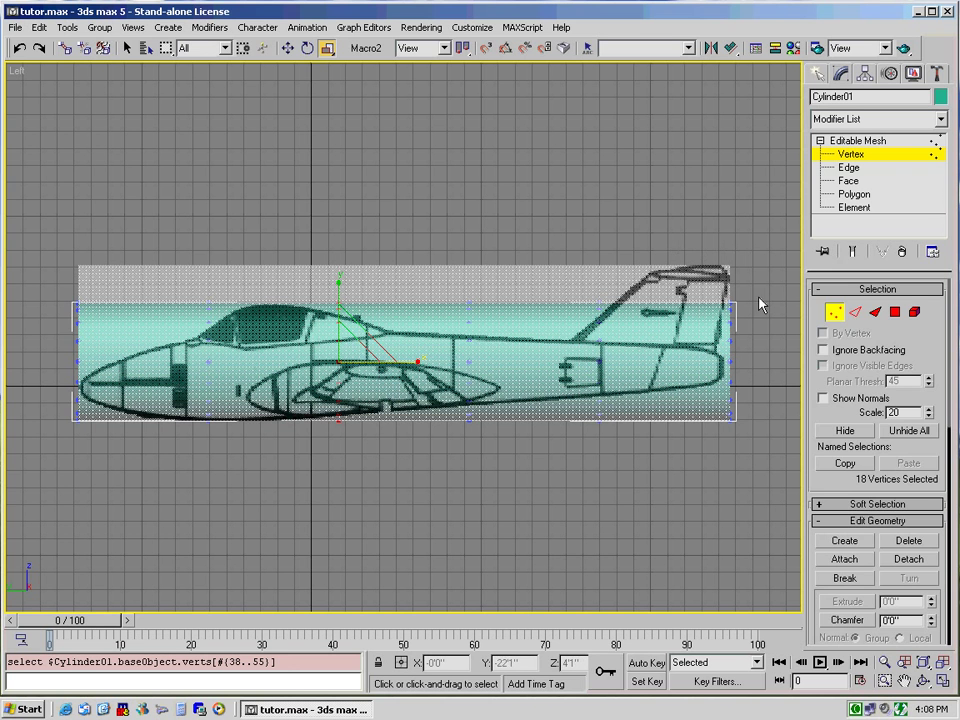
- Position the slice plane just behind the nose tip in the side blueprint and slice the cylinder there
left_click_drag(823, 480, 843, 336)
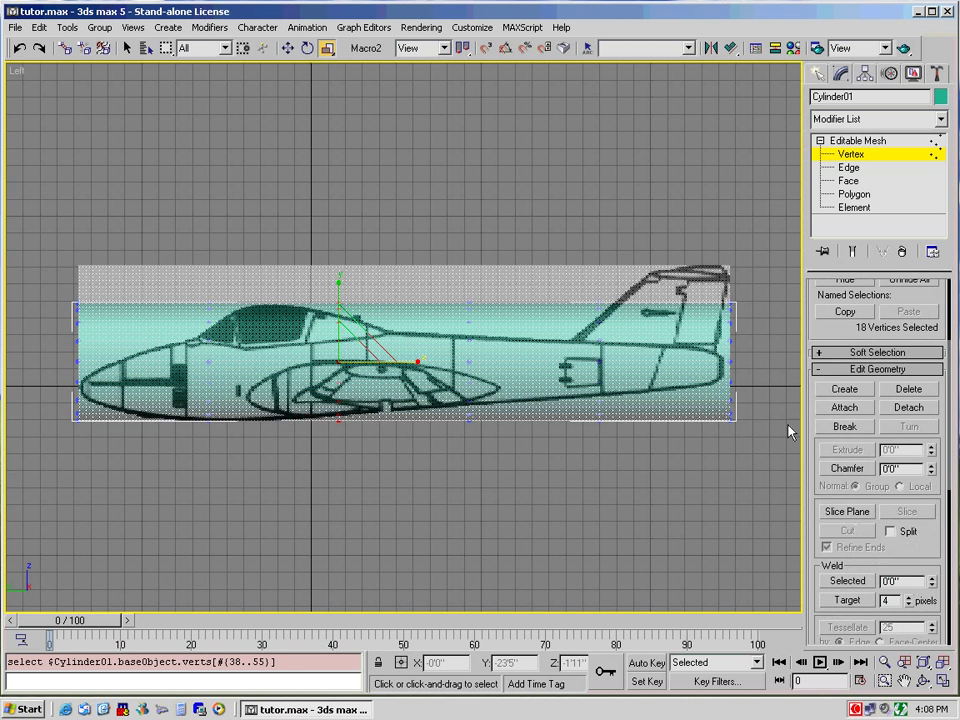
left_click(846, 512)
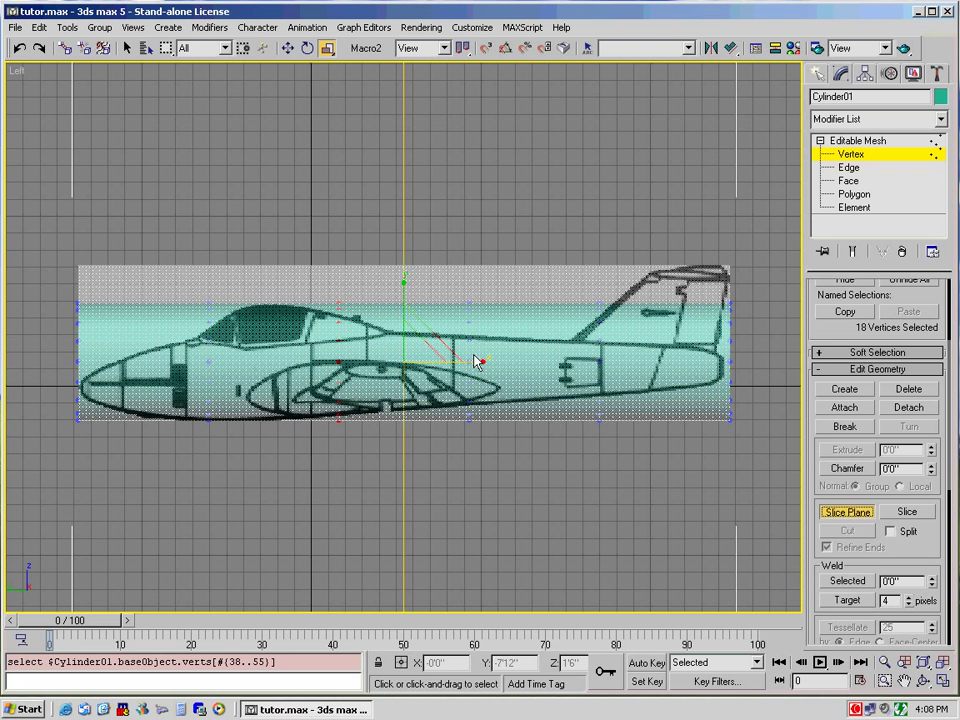
left_click(288, 48)
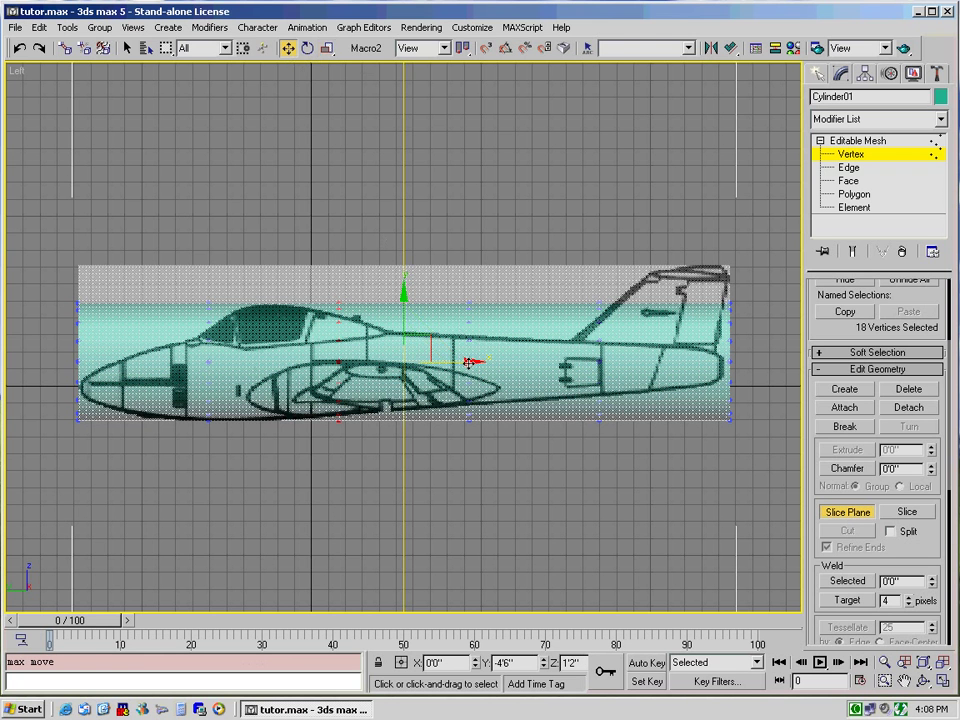
left_click_drag(470, 362, 171, 387)
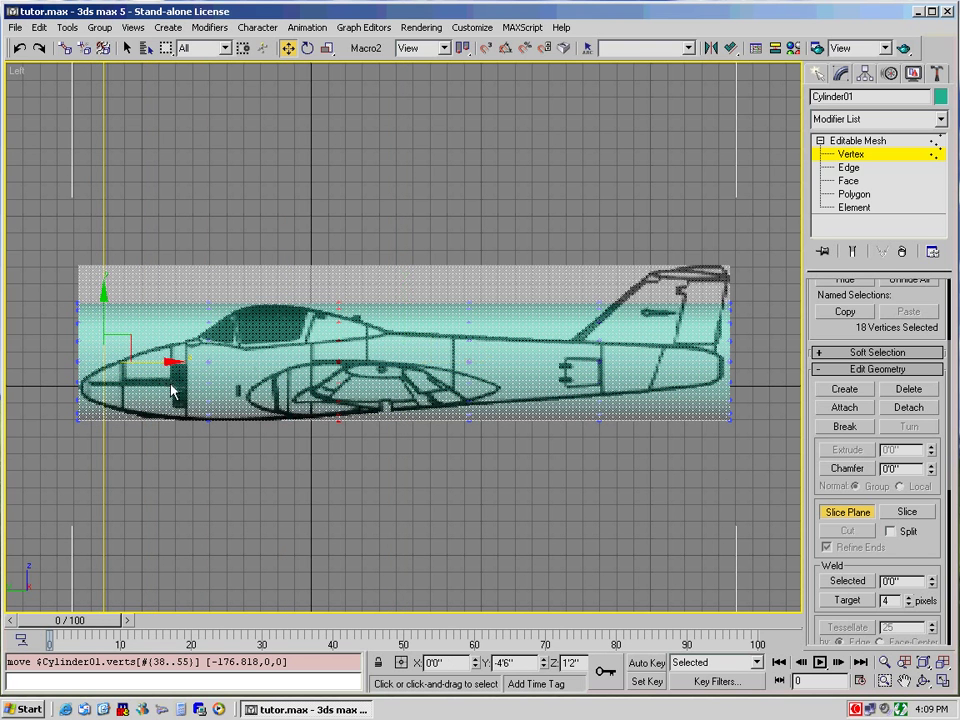
left_click(896, 512)
left_click(890, 512)
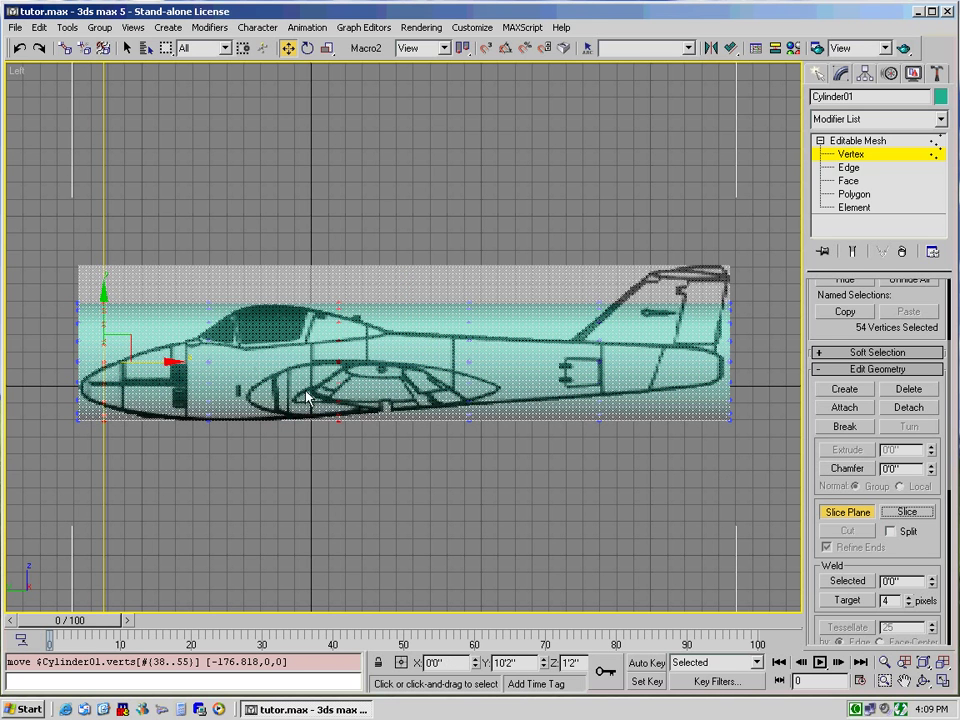
- Slice the cylinder at the rear of the nose section and at the front of the windshield, and leave Slice Plane mode
left_click_drag(170, 363, 237, 370)
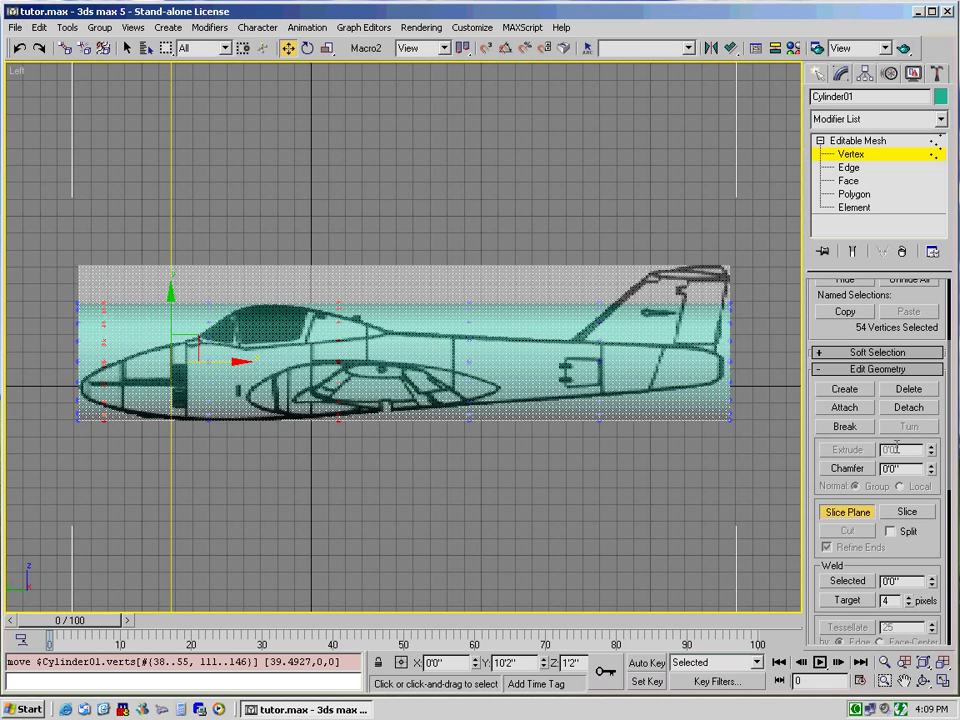
left_click(907, 512)
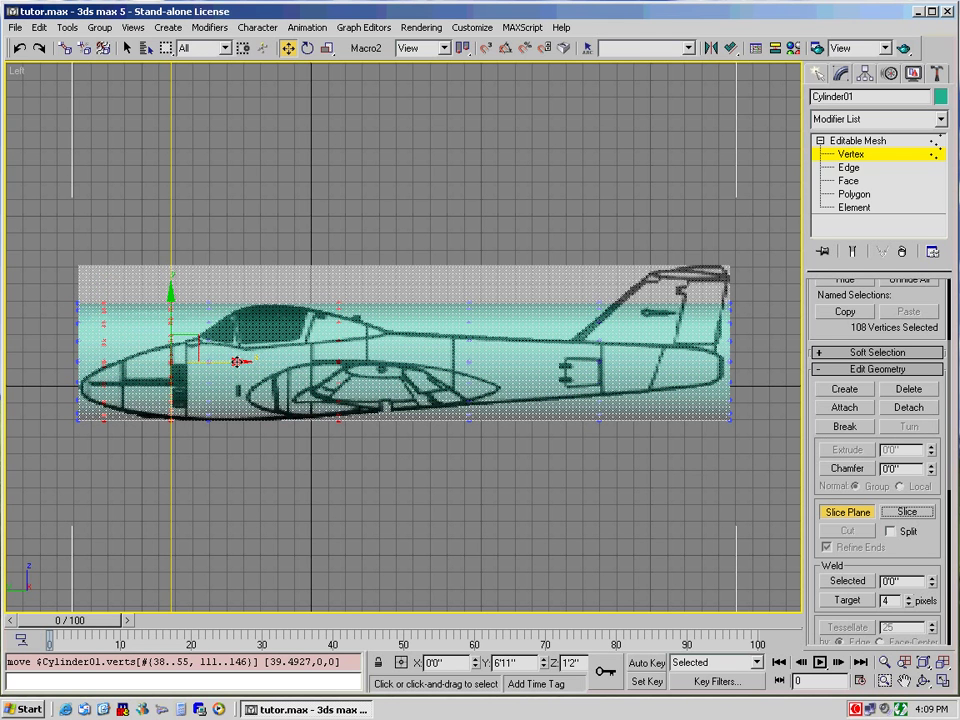
left_click_drag(239, 362, 264, 365)
left_click(907, 512)
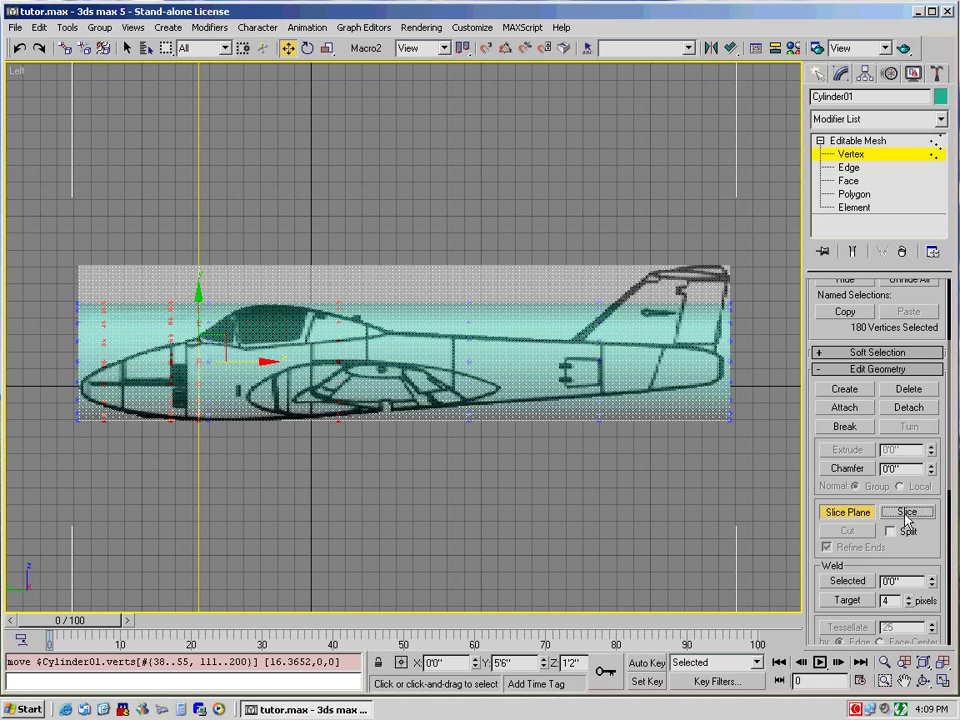
left_click(847, 512)
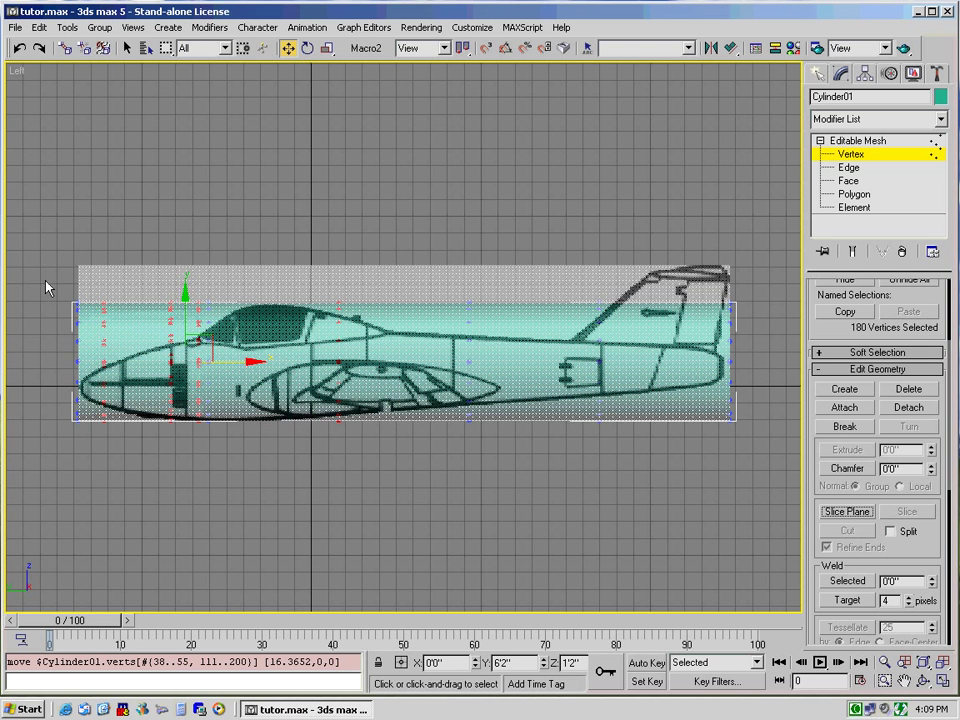
- Scale the front end ring of vertices vertically to about 15% and move it down onto the blueprint's nose tip
left_click_drag(43, 279, 89, 469)
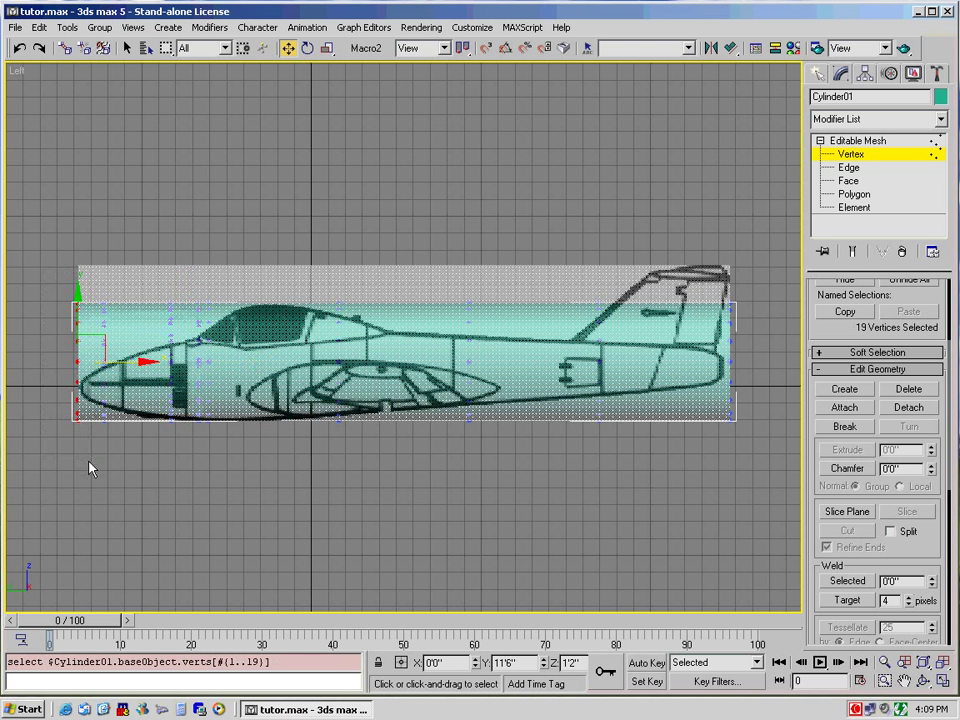
left_click(329, 50)
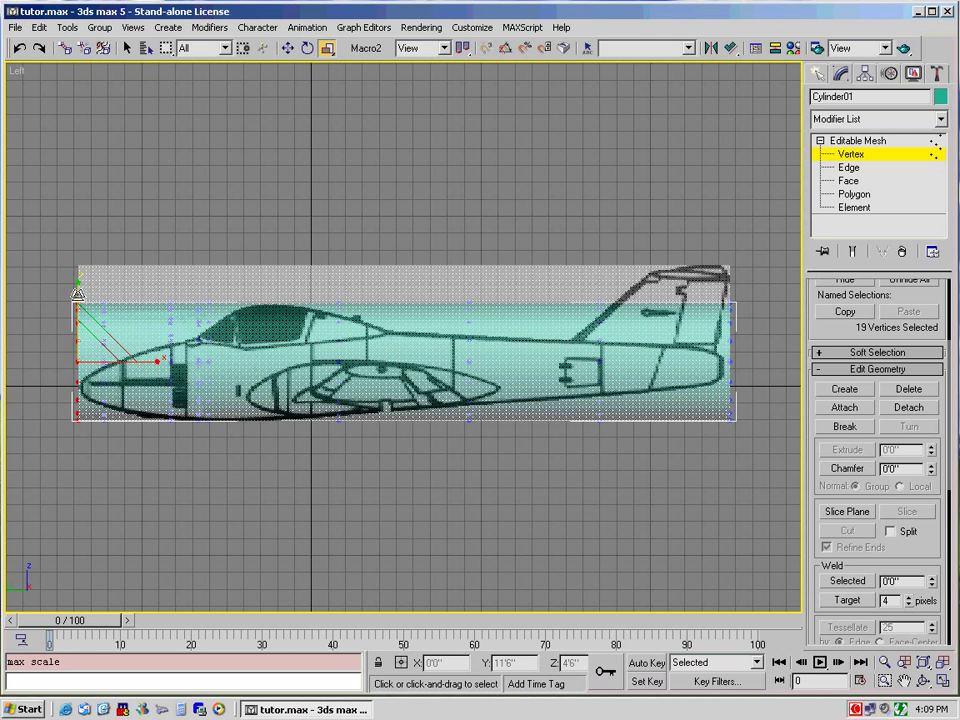
left_click_drag(77, 293, 161, 422)
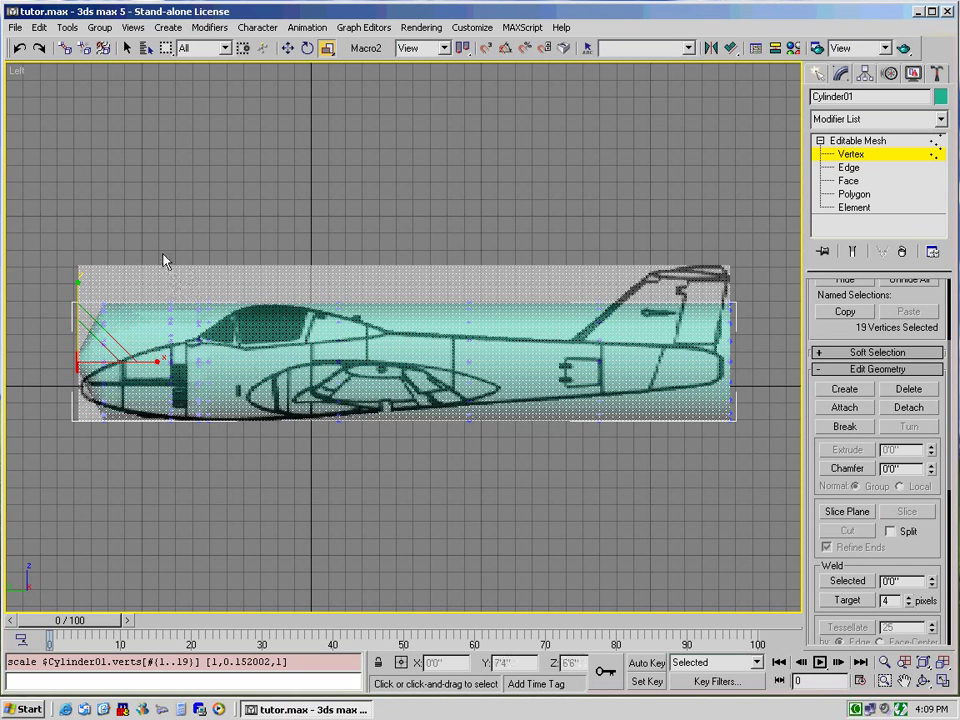
left_click(287, 48)
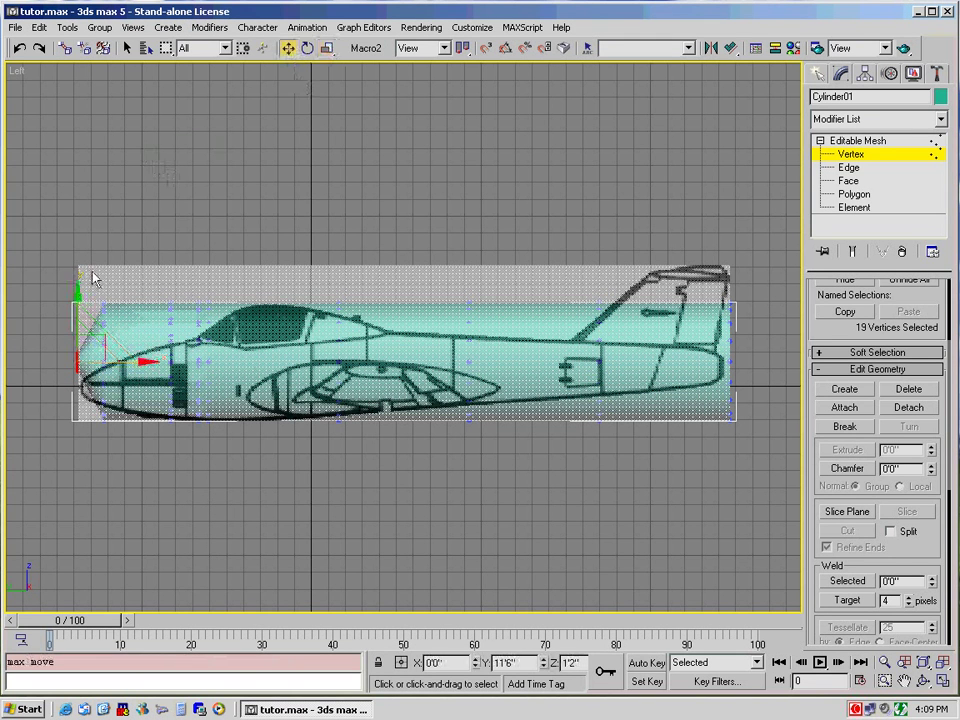
left_click_drag(79, 289, 131, 485)
- Scale the second vertex ring vertically and move it down to fit the blueprint's nose profile just behind the tip
left_click(326, 48)
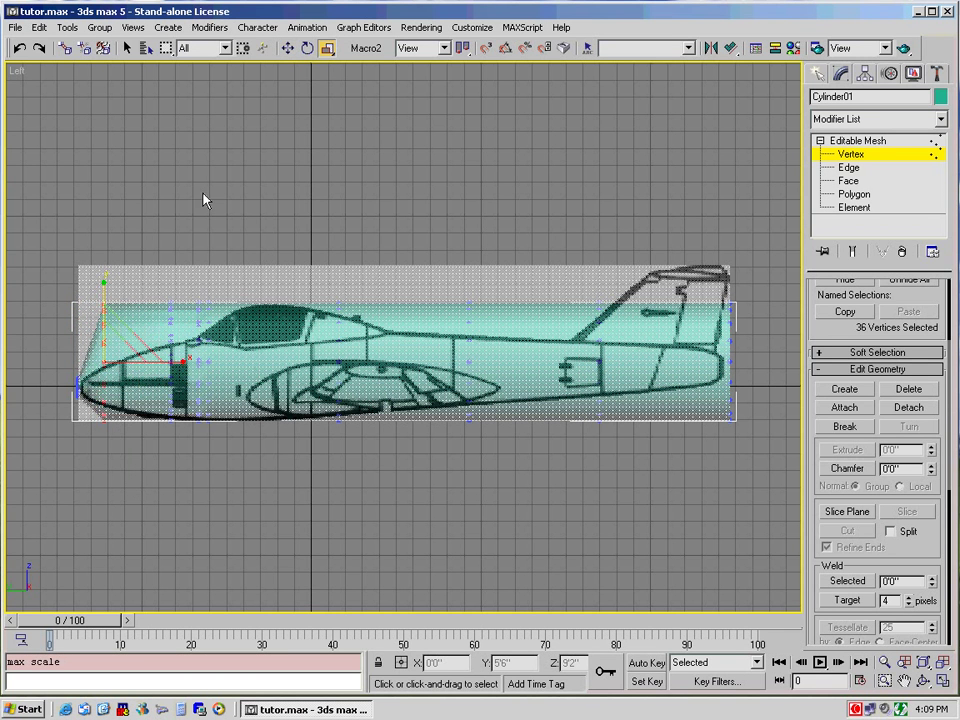
left_click_drag(135, 318, 138, 537)
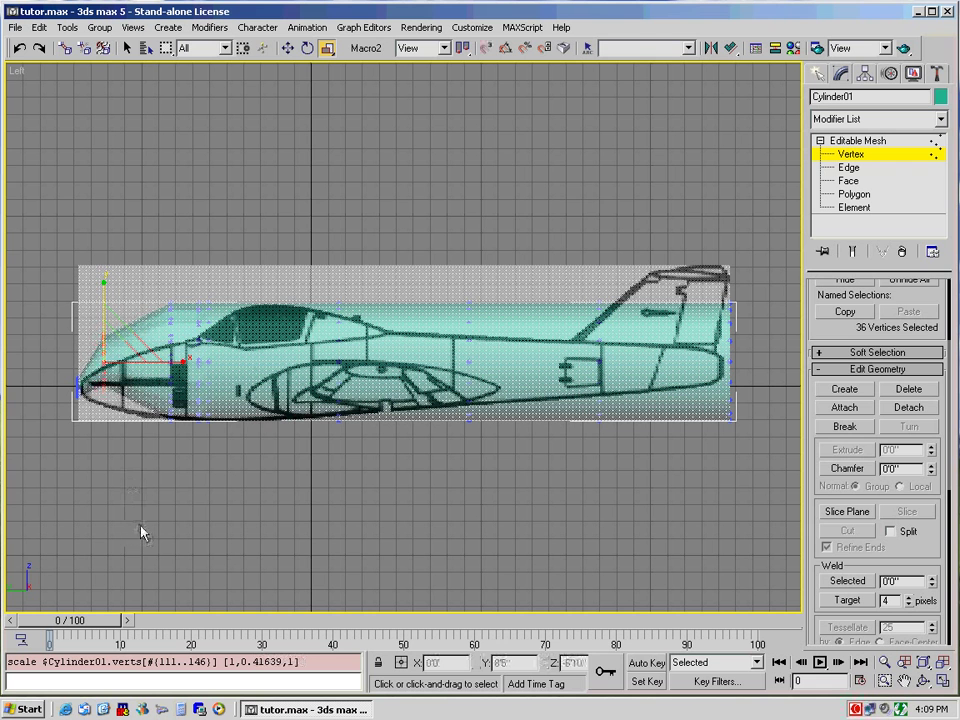
key("w")
left_click_drag(104, 300, 118, 381)
key("r")
left_click(139, 499)
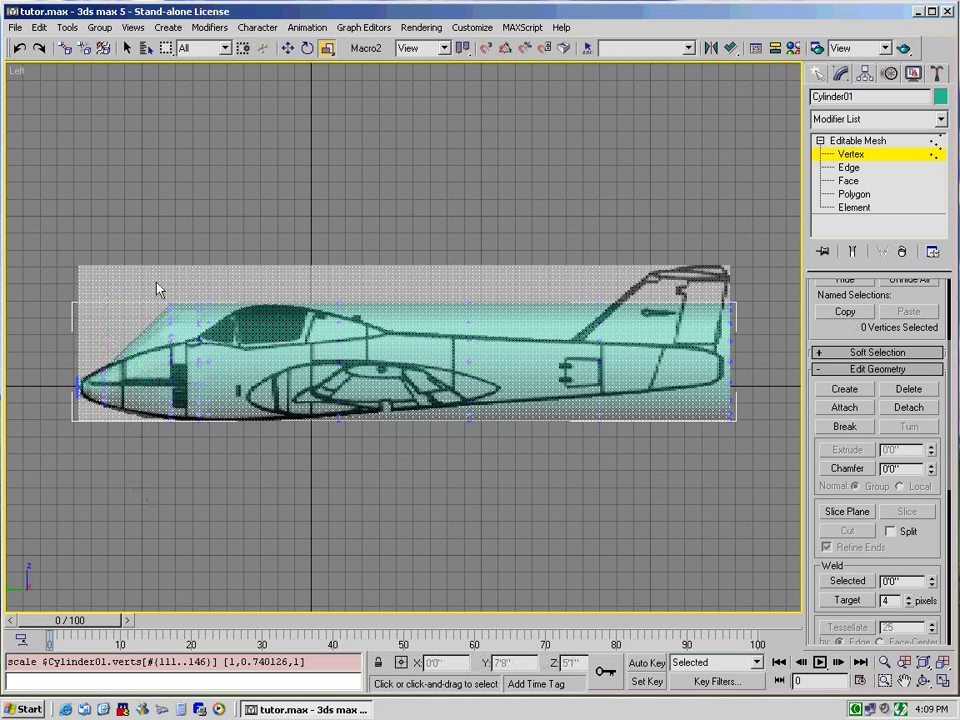
- Select the vertex ring at the rear of the nose section, try squash-scaling it vertically, and undo the squash
left_click_drag(117, 252, 186, 452)
key("r")
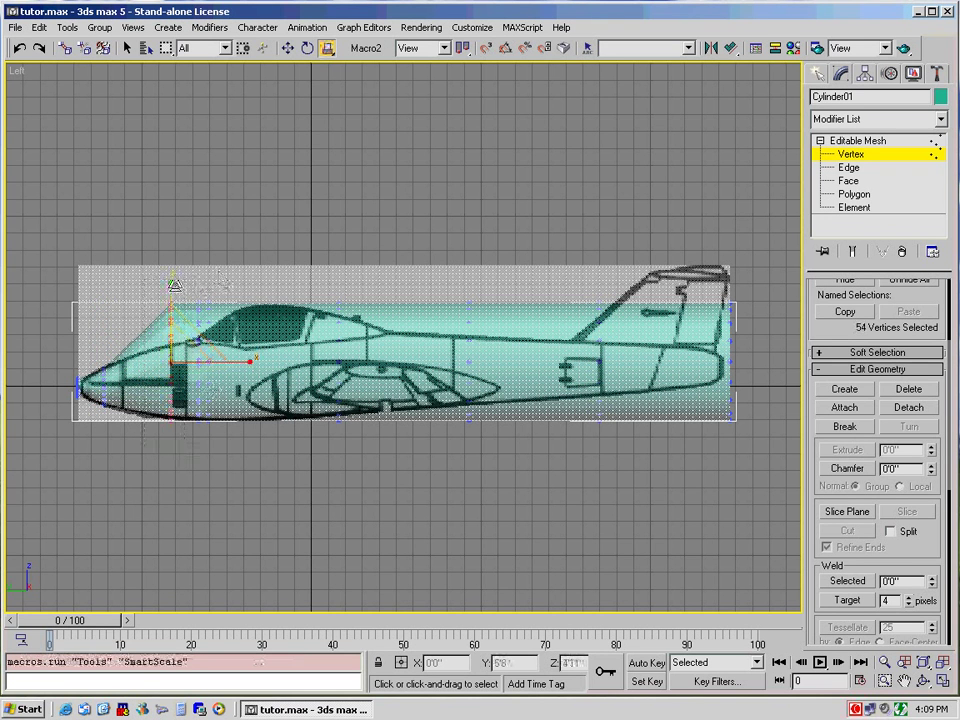
left_click_drag(175, 285, 184, 388)
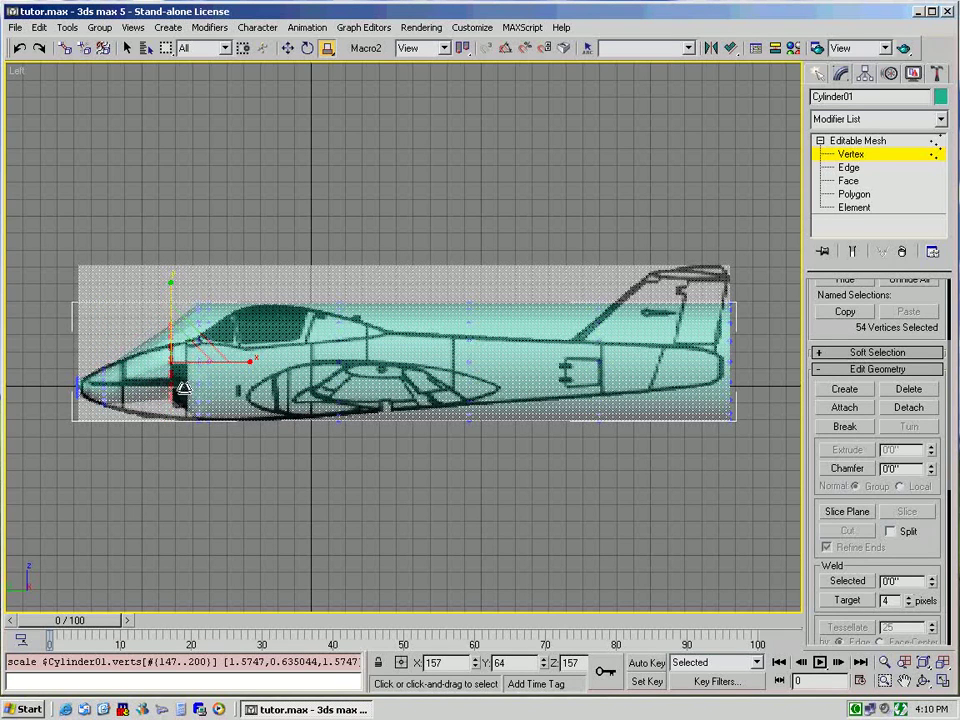
key("r")
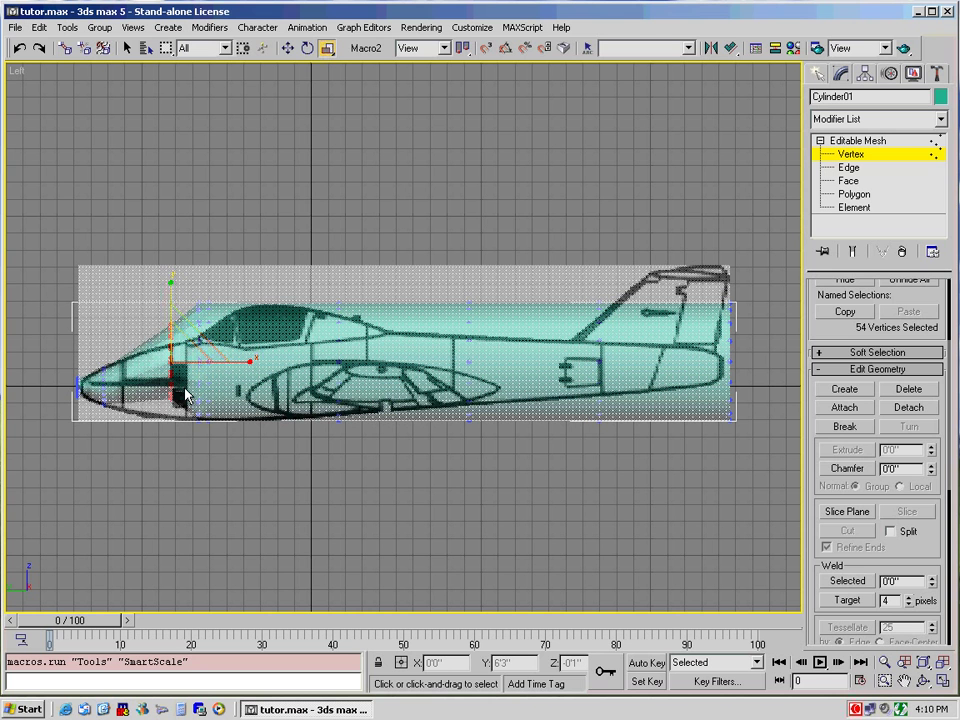
key("ctrl+z")
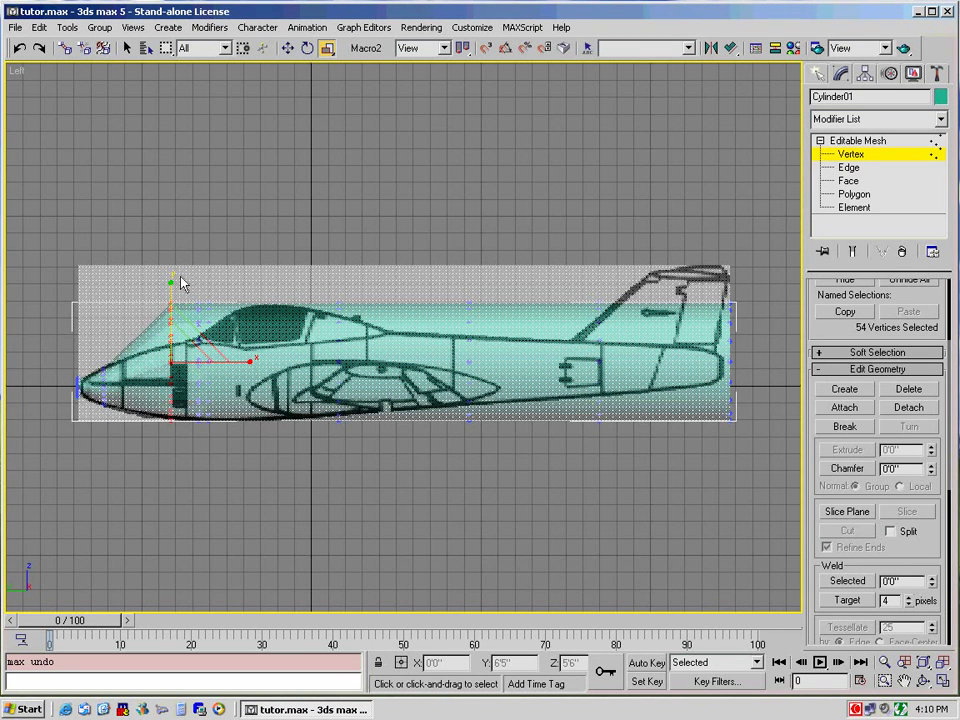
- Scale the selected ring vertically without squashing and move it down until it fits the blueprint outline ahead of the cockpit
left_click_drag(170, 282, 184, 416)
key("w")
left_click_drag(172, 298, 170, 316)
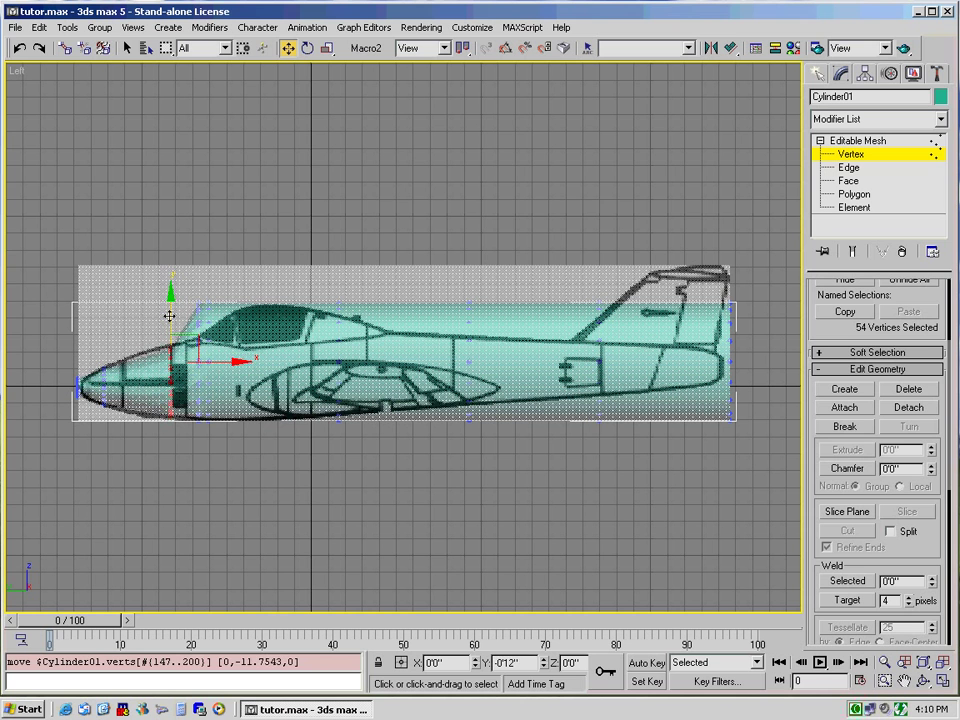
key("r")
left_click_drag(171, 317, 170, 305)
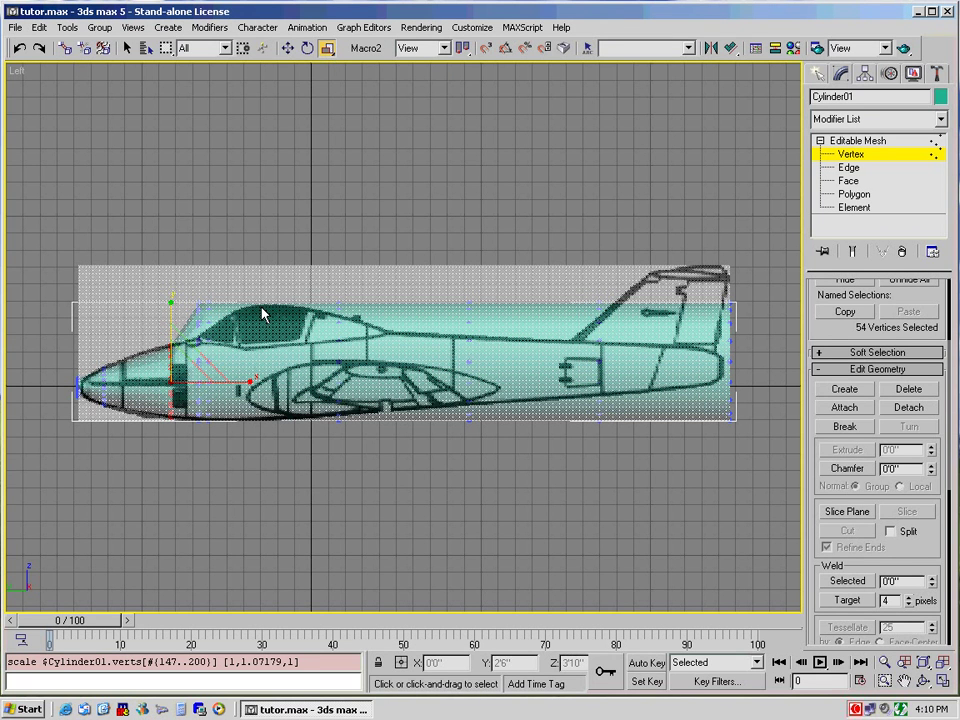
key("r")
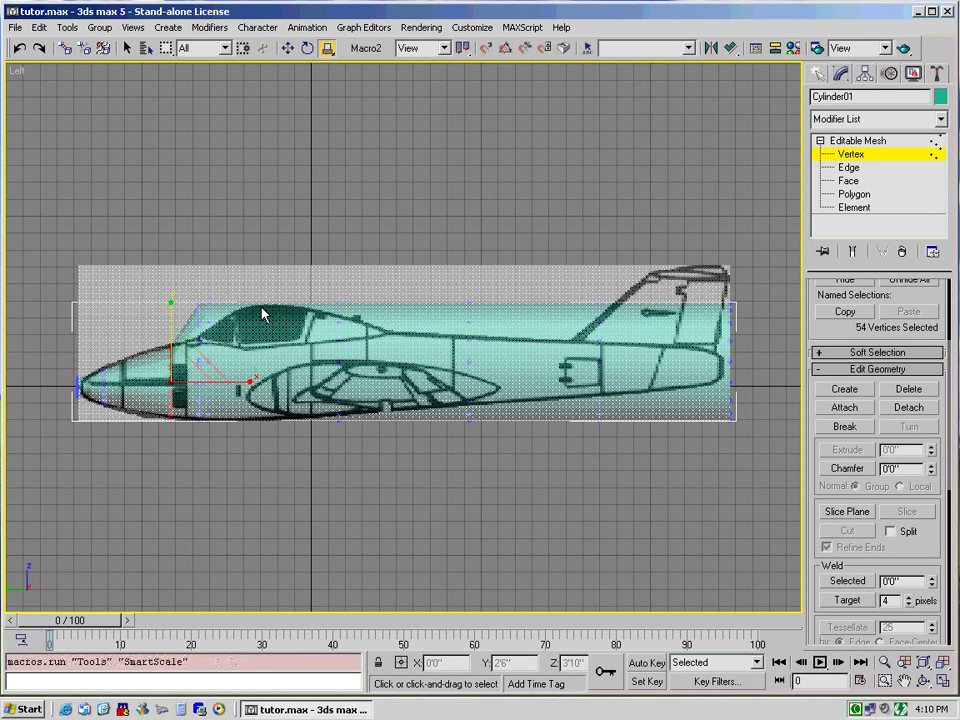
key("r")
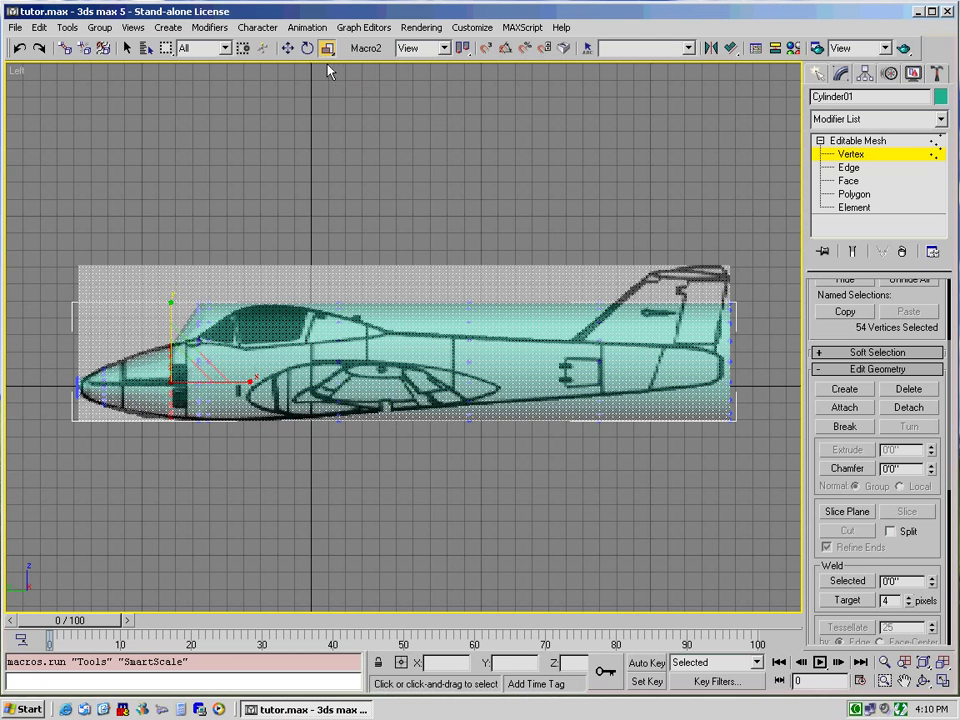
- Scale the vertex rings at the front of the windshield vertically to about 67% and move them down onto the blueprint's fuselage outline
left_click_drag(180, 354, 203, 442)
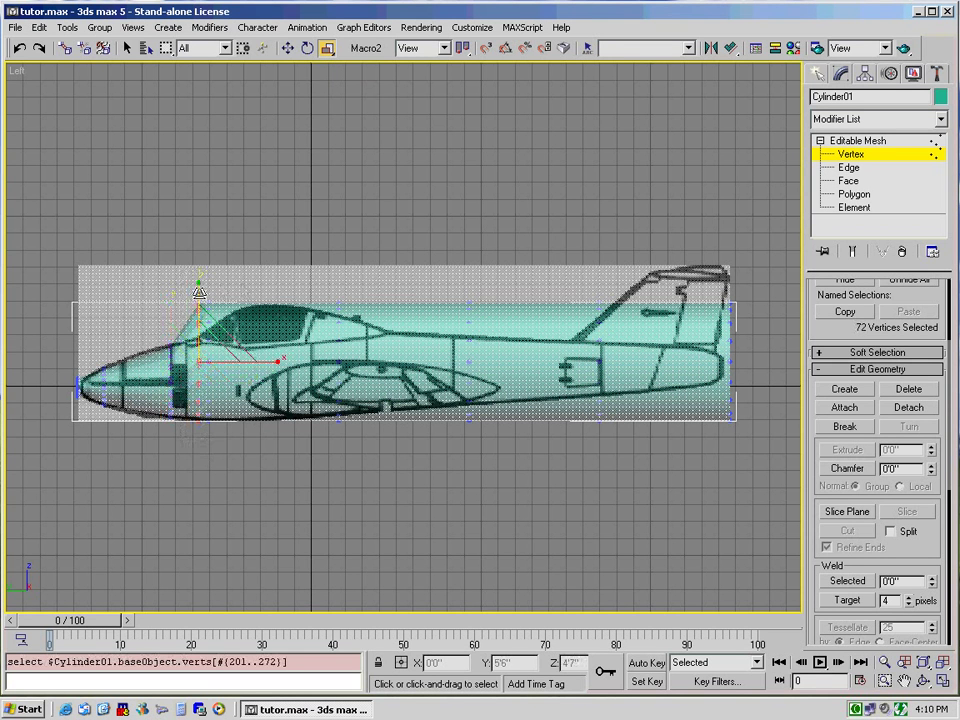
left_click_drag(199, 285, 202, 350)
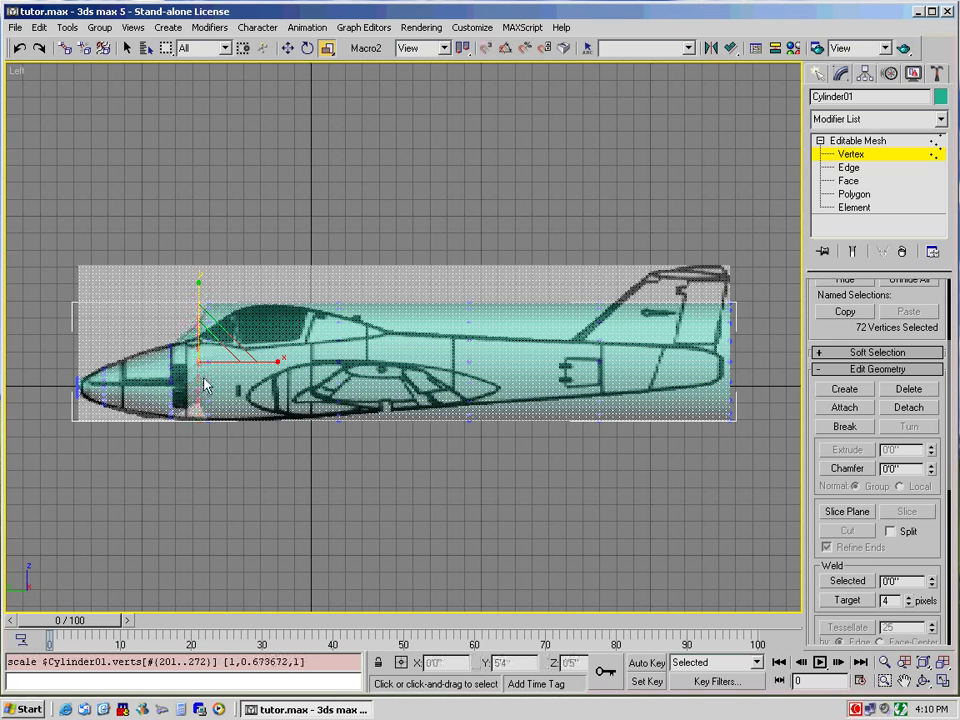
key("w")
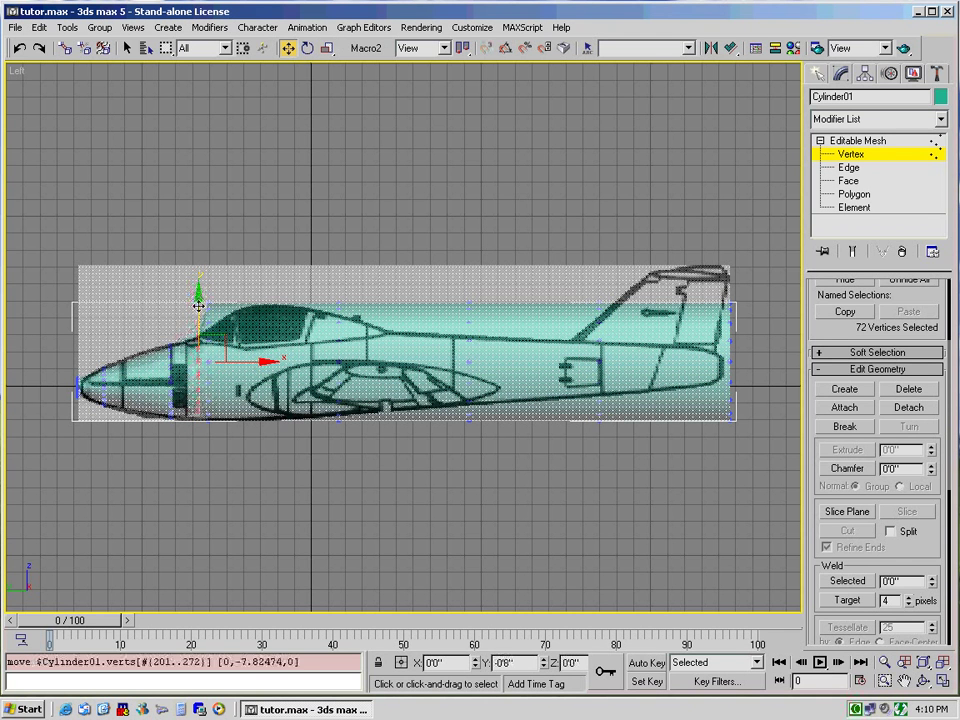
left_click_drag(199, 305, 200, 311)
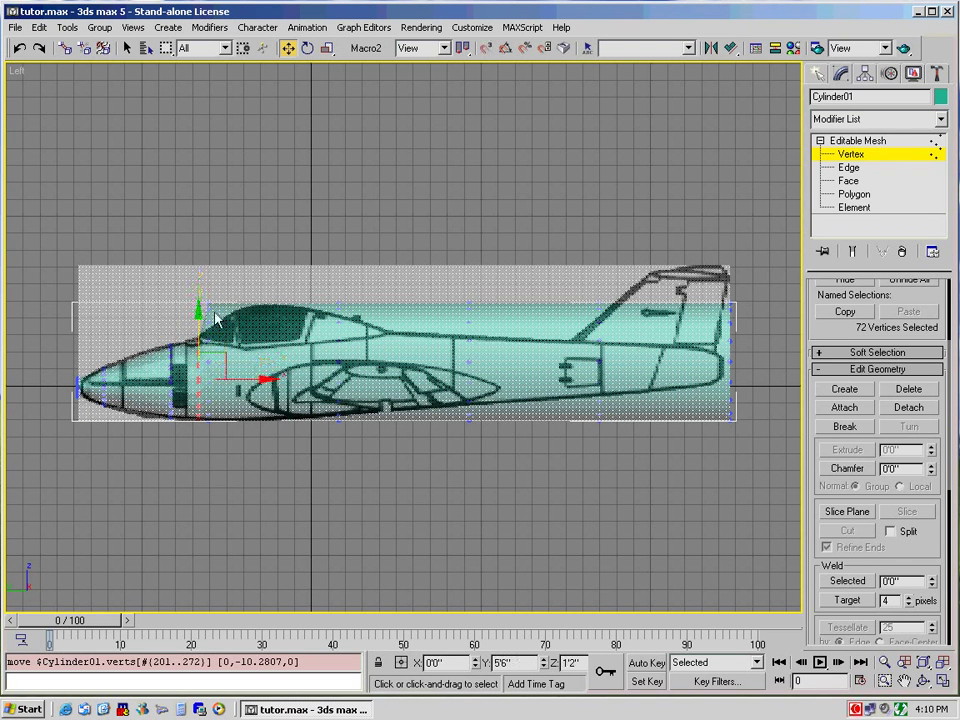
- Select only the 18-vertex ring just behind the windshield's front edge, then scale it vertically and move it to fit the side blueprint
left_click(225, 446)
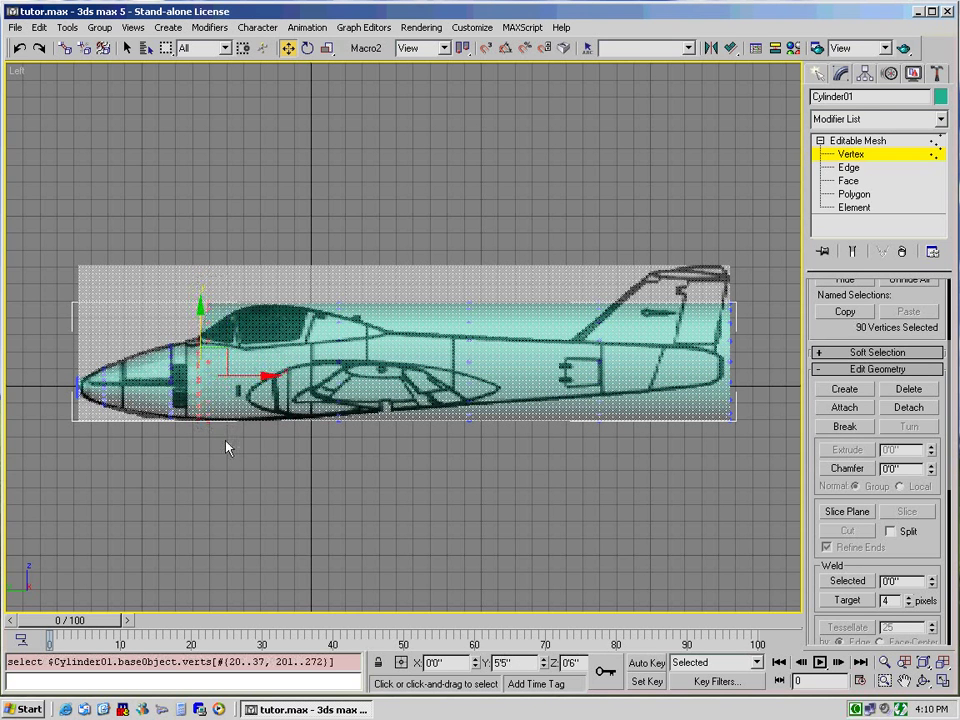
left_click_drag(245, 445, 208, 305)
key("r")
key("w")
key("r")
key("w")
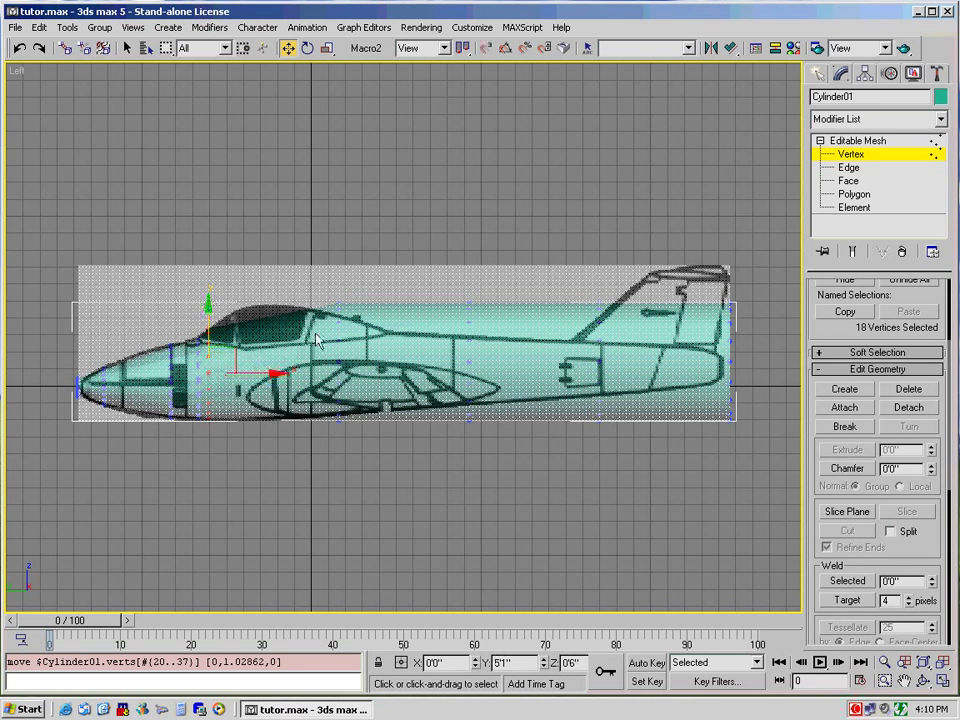
- Move the next vertex ring about 5'2" forward to the front part of the canopy, then scale and shift it vertically to fit the outline
left_click(333, 455)
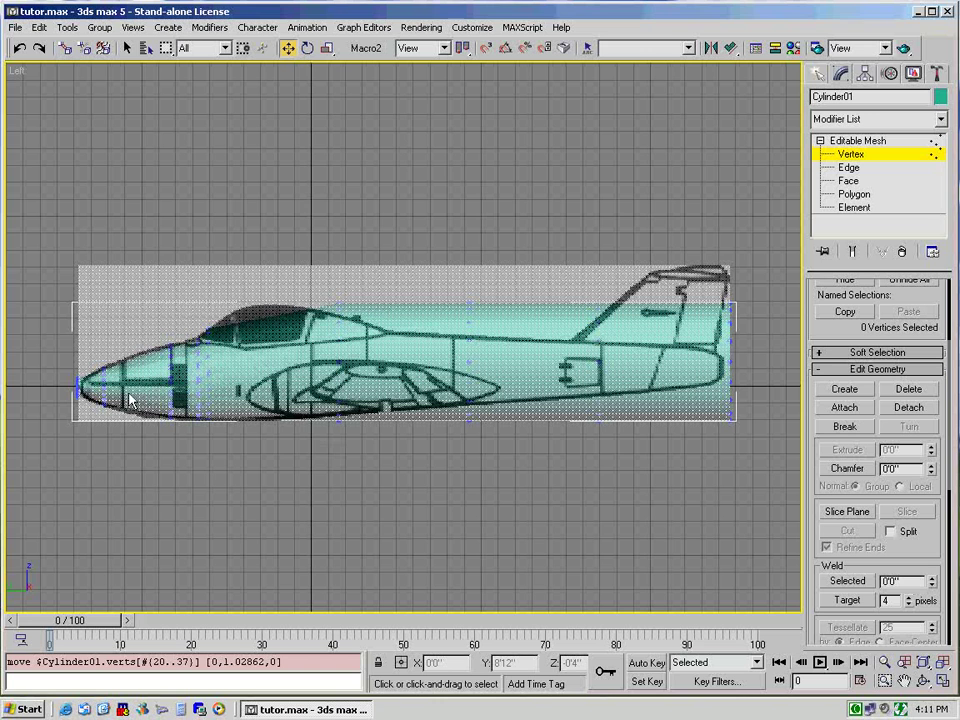
left_click_drag(312, 300, 364, 468)
left_click_drag(406, 364, 302, 368)
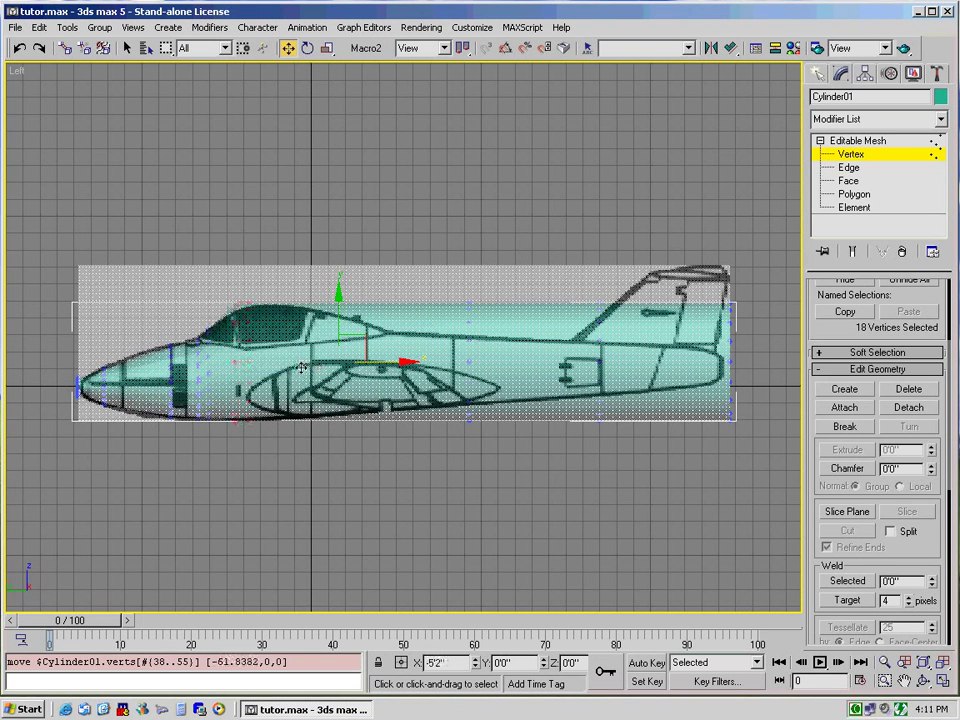
key("r")
mouse_move(234, 295)
left_mouse_down()
mouse_move(235, 314)
mouse_move(234, 300)
left_mouse_up()
key("w")
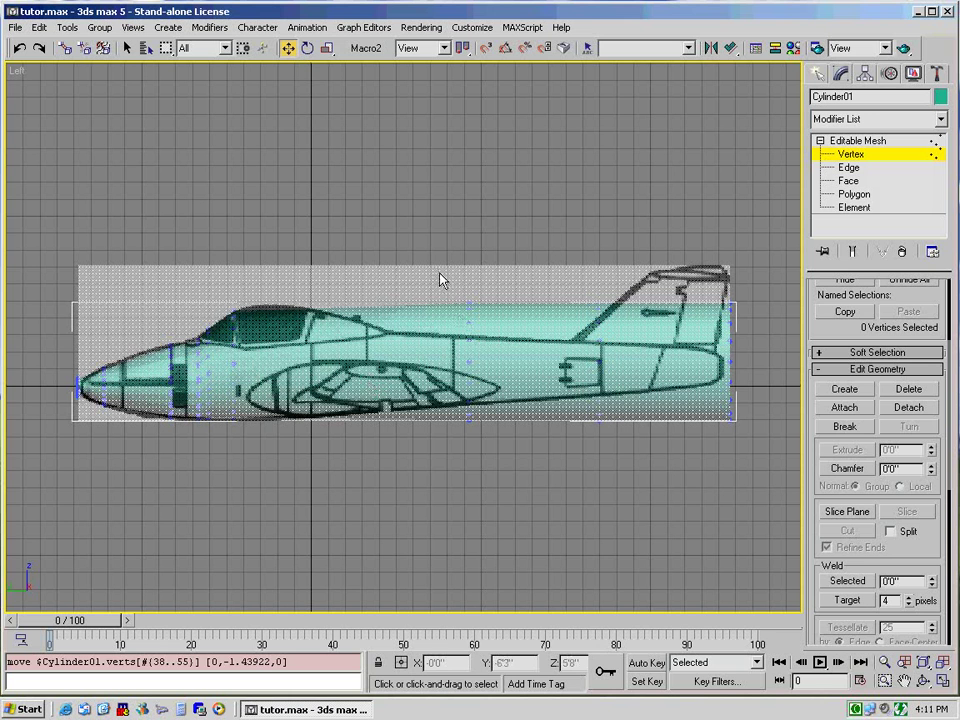
- Move the mid-fuselage vertex ring about 10'1" forward to the canopy's highest point and scale it vertically to about 96%
left_click_drag(439, 279, 546, 480)
left_click_drag(538, 364, 333, 362)
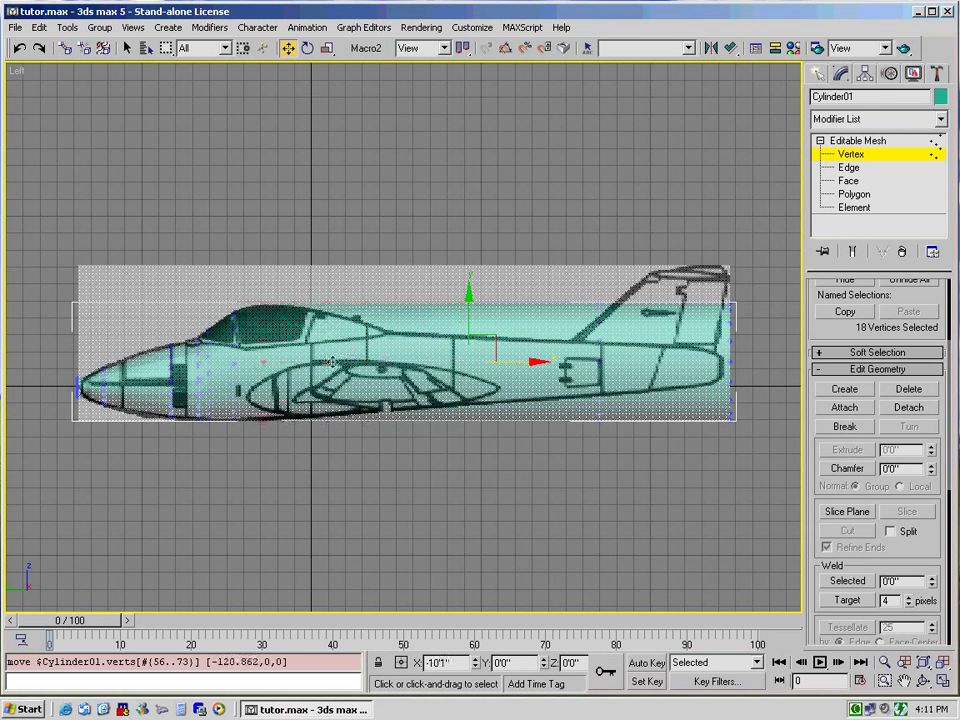
key("r")
left_click_drag(264, 290, 264, 298)
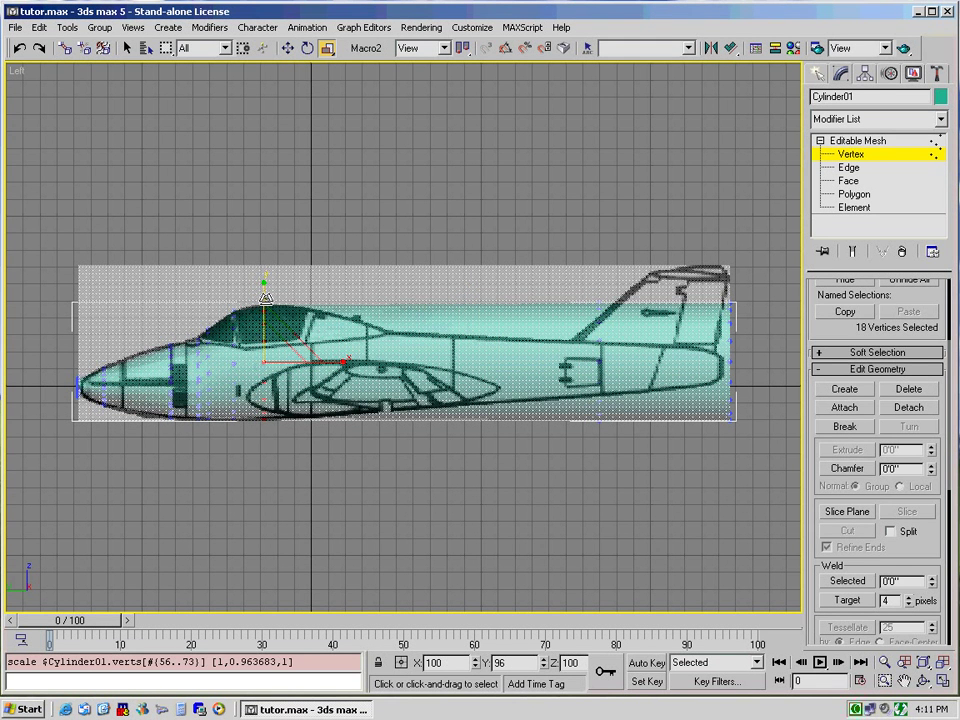
left_click(335, 434)
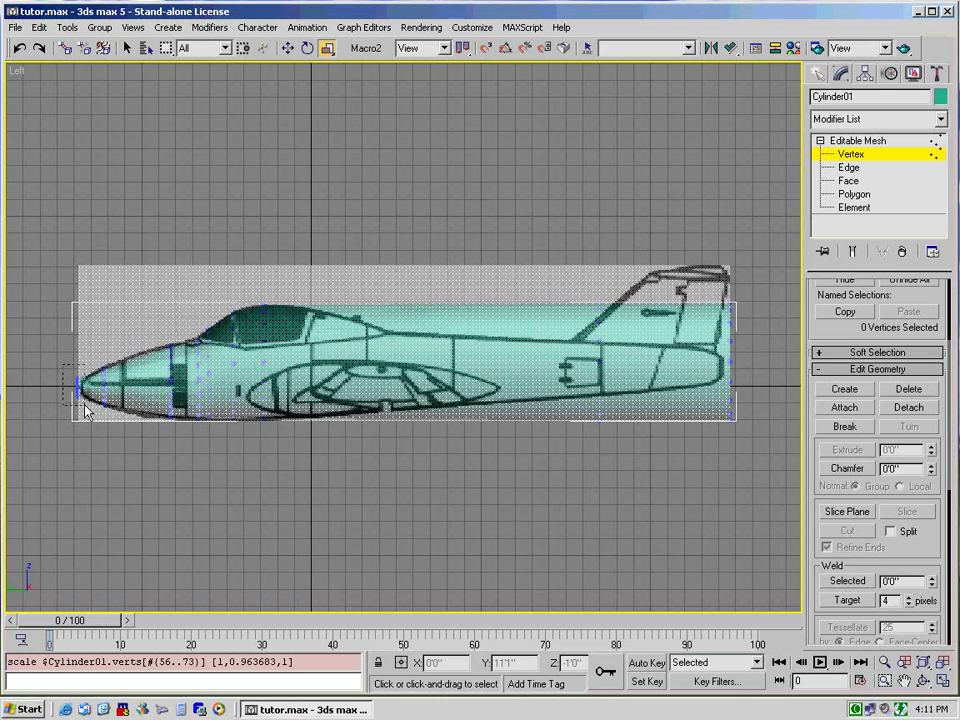
- Scale the nose-tip vertices vertically to about 46% in the side view and narrow them to about 13% of their width in the Top view
left_click_drag(85, 405, 92, 413)
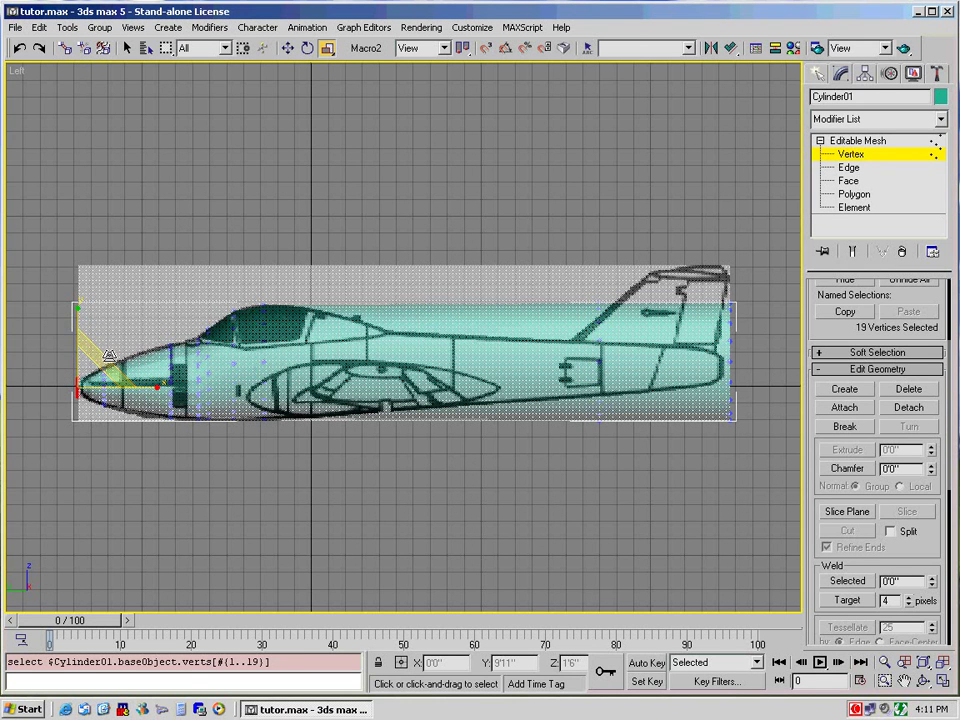
left_click_drag(78, 312, 111, 523)
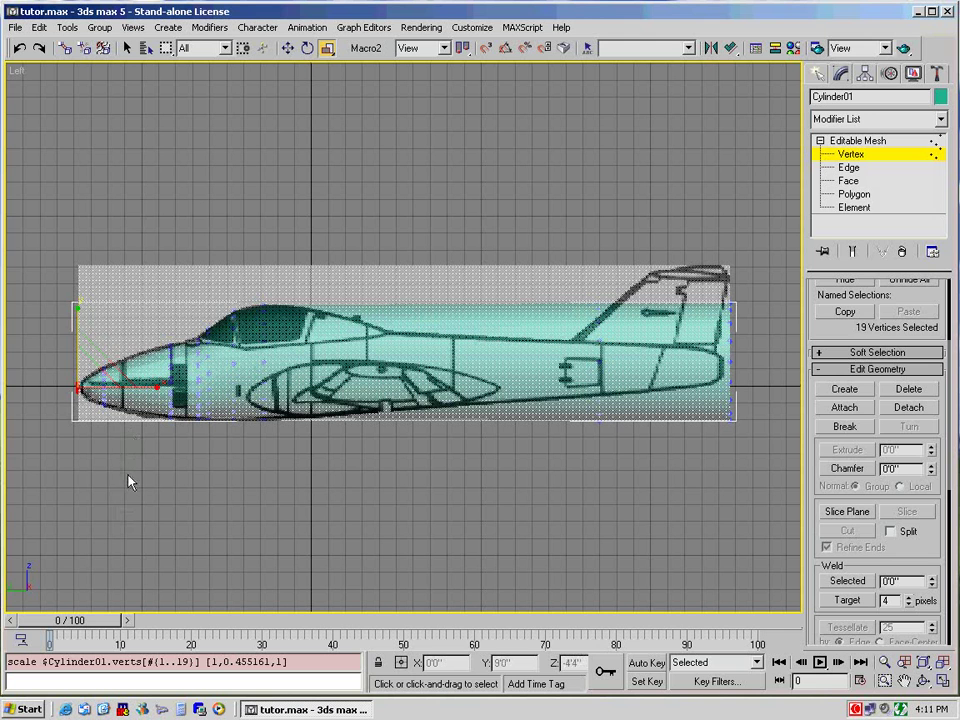
left_click(130, 483)
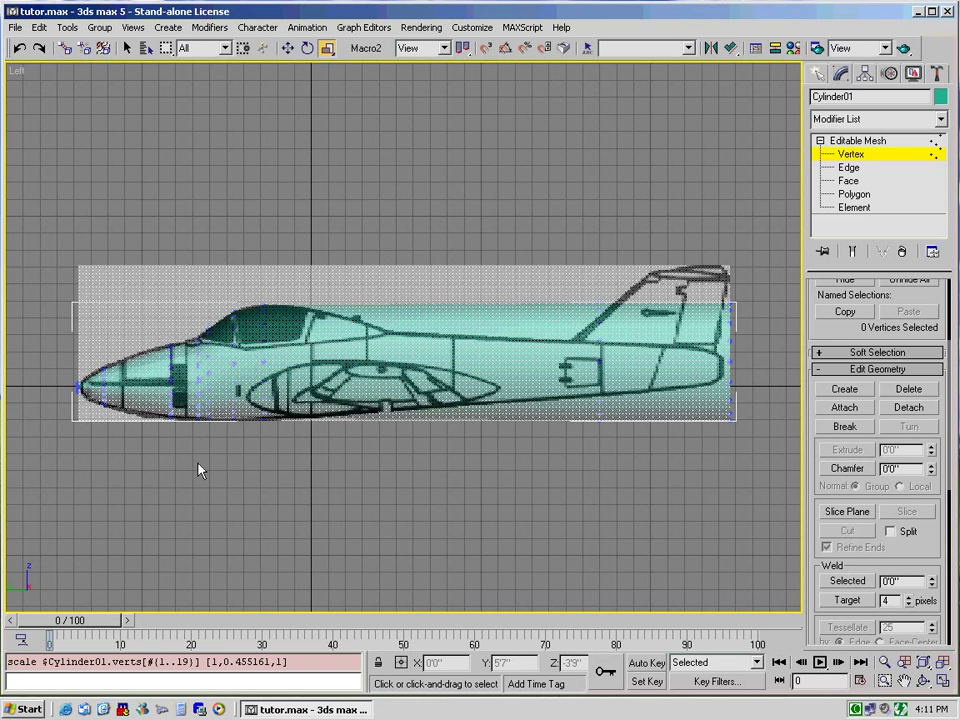
key("t")
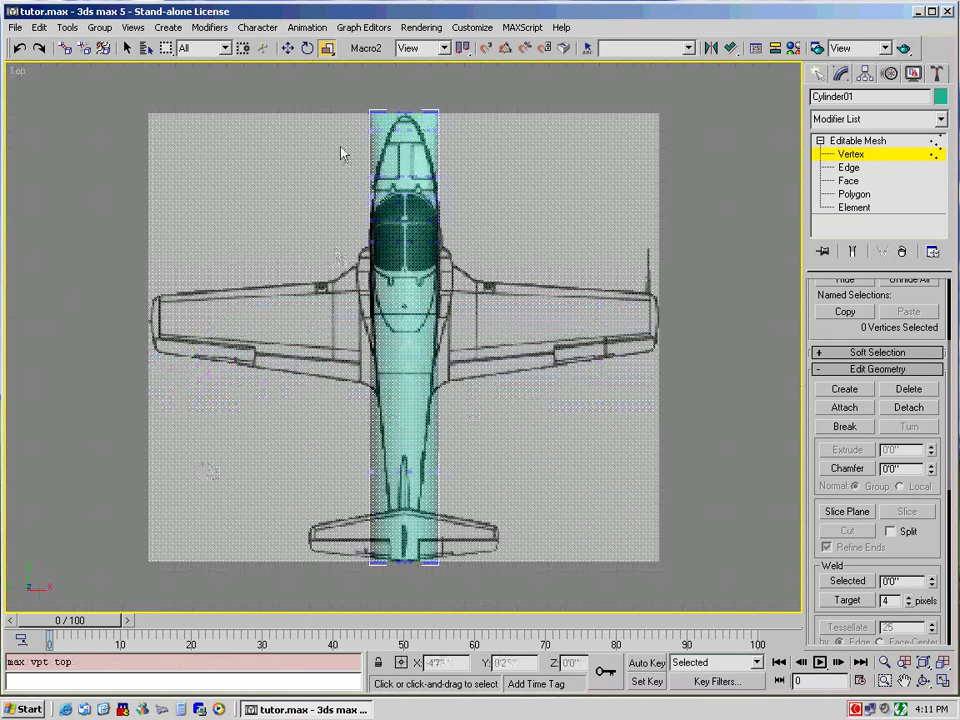
left_click_drag(339, 92, 460, 84)
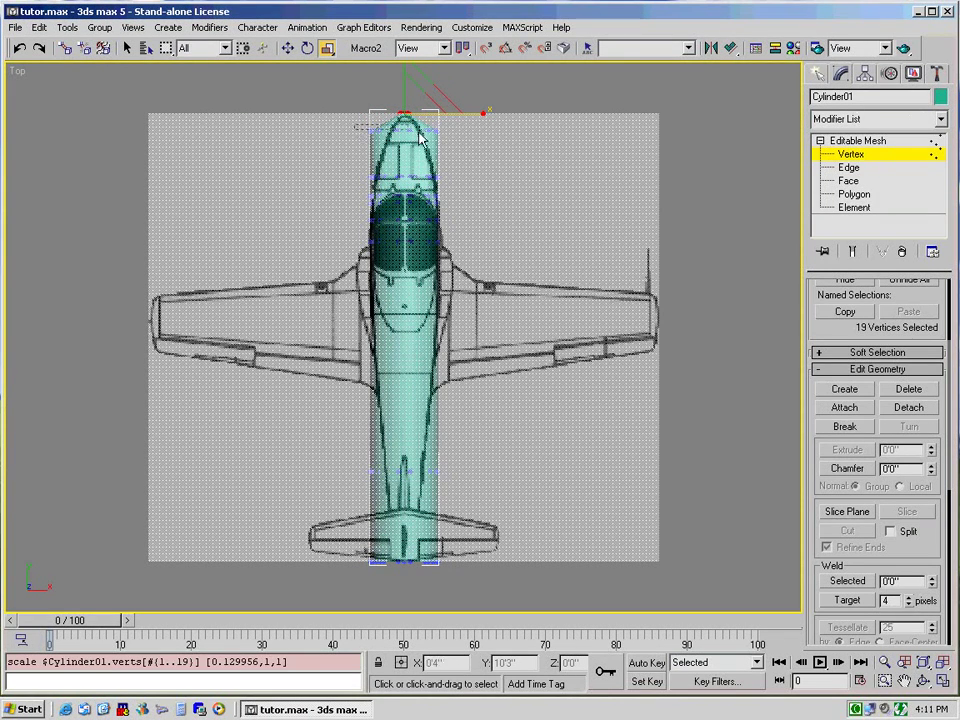